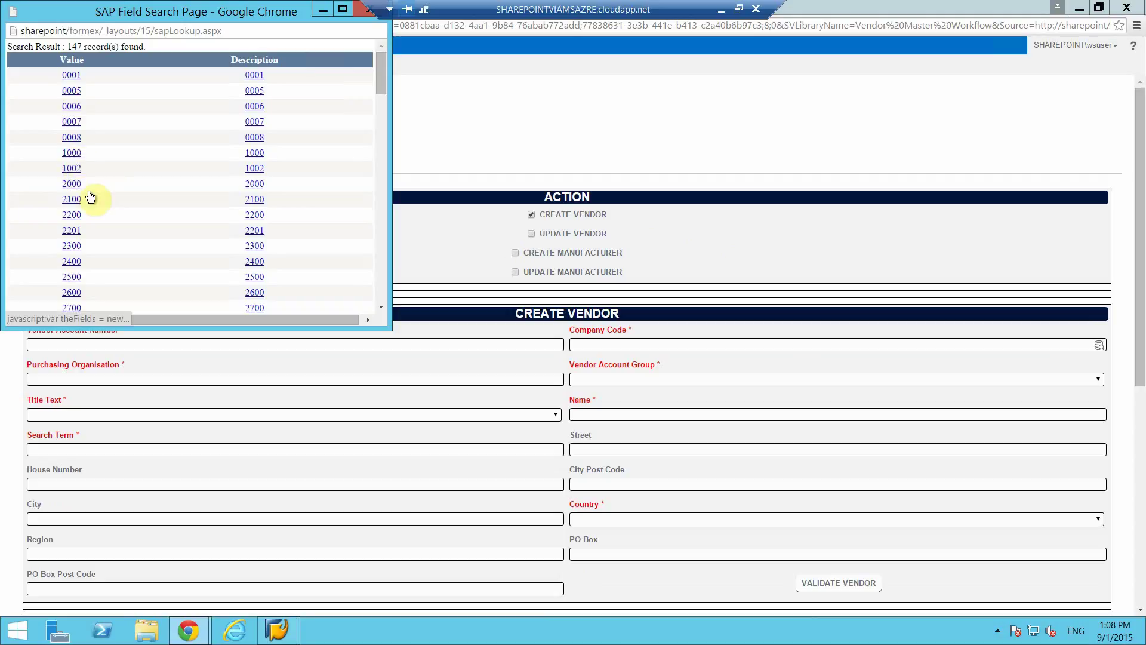
Step: Choose company code 1000 from the SAP lookup results and try to save and route the vendor form
left_click(72, 153)
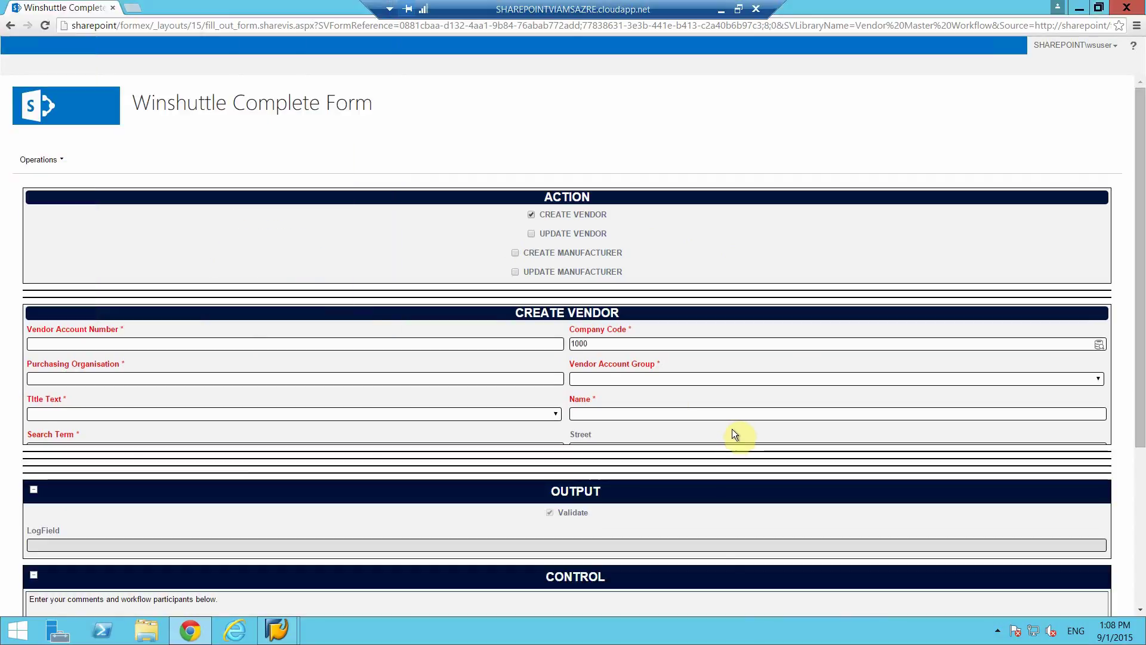
scroll(741, 438, "down", 6)
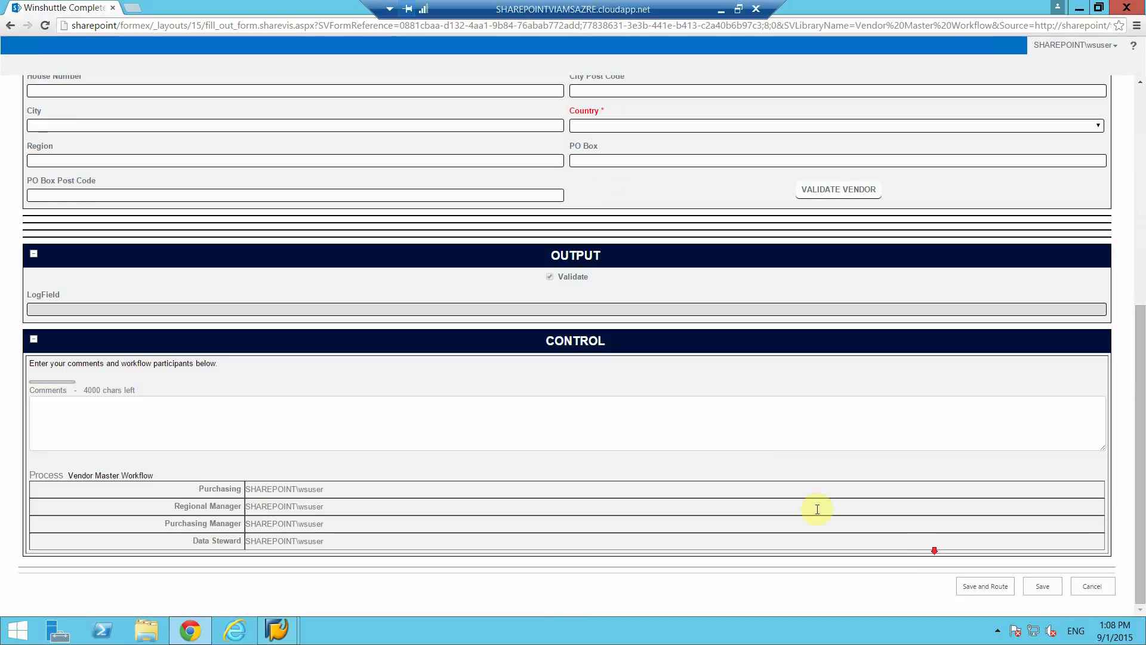
left_click(985, 585)
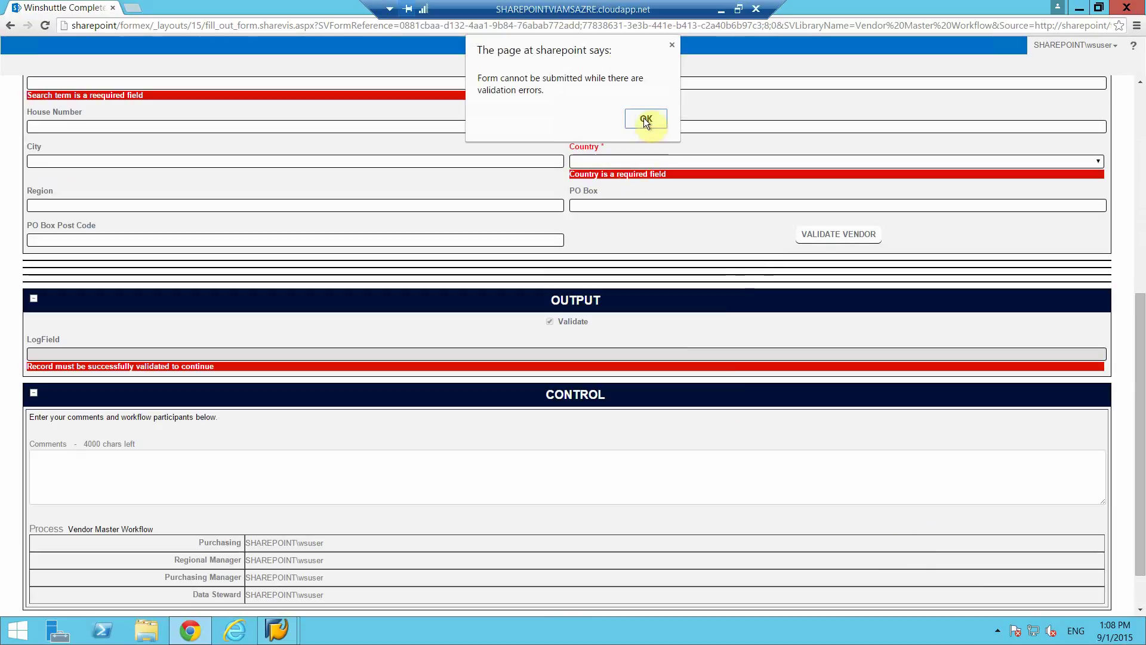
left_click(646, 119)
Step: Enter the vendor account number and set the purchasing organisation to 1000
scroll(788, 388, "up", 4)
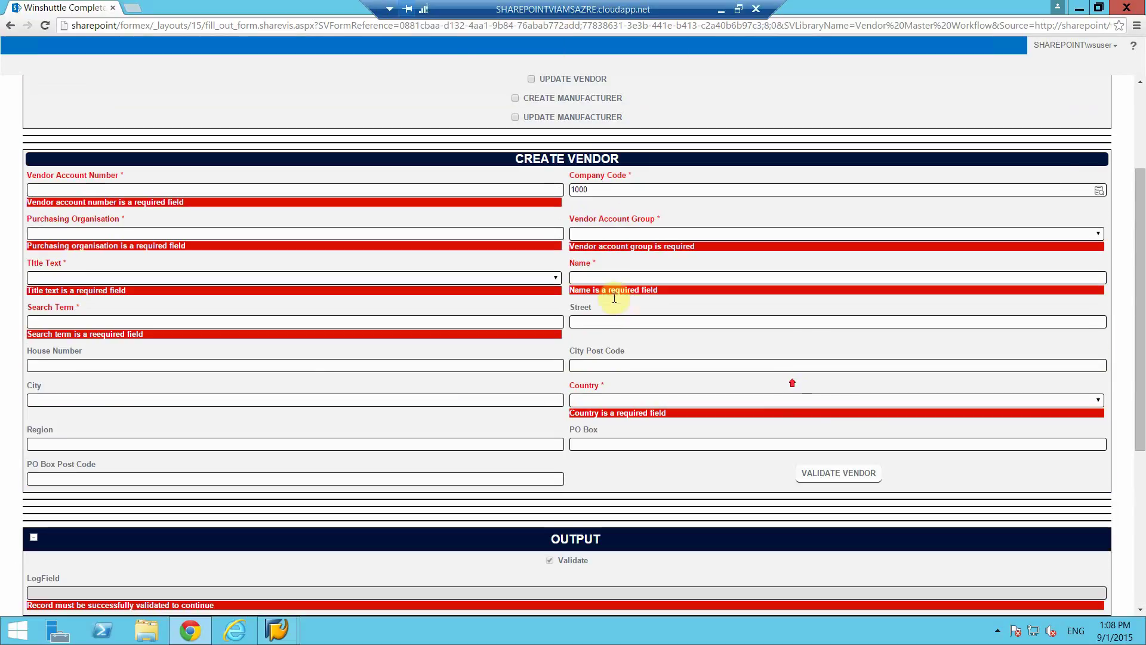
scroll(615, 297, "up", 2)
left_click(143, 303)
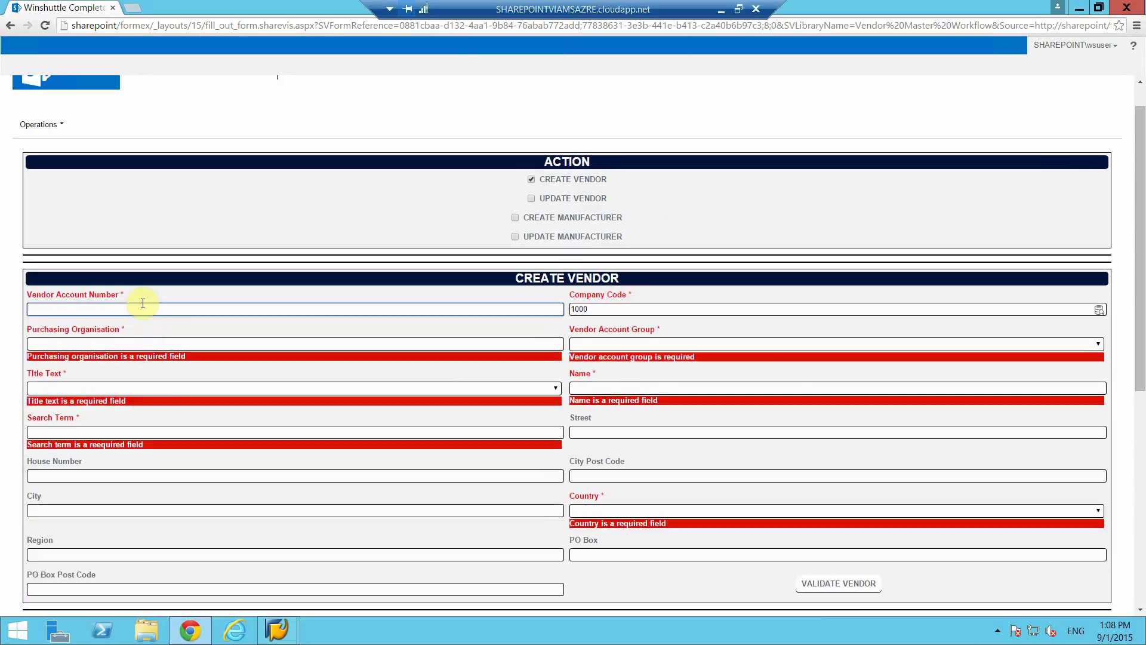
type("ZH9022")
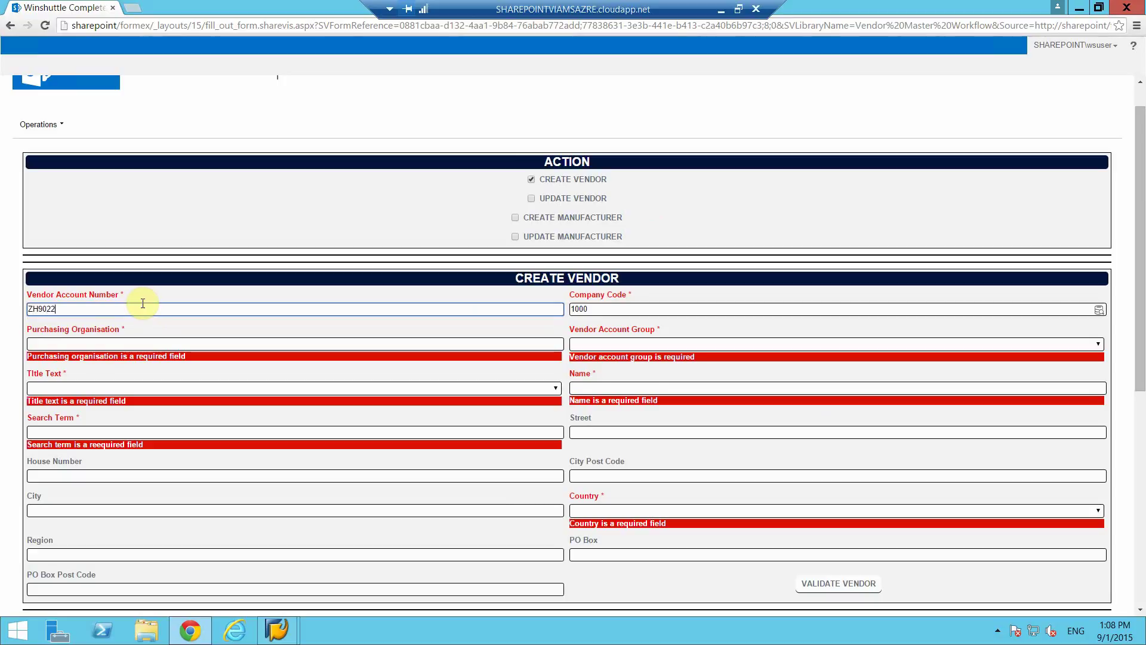
key("Tab")
key("Tab")
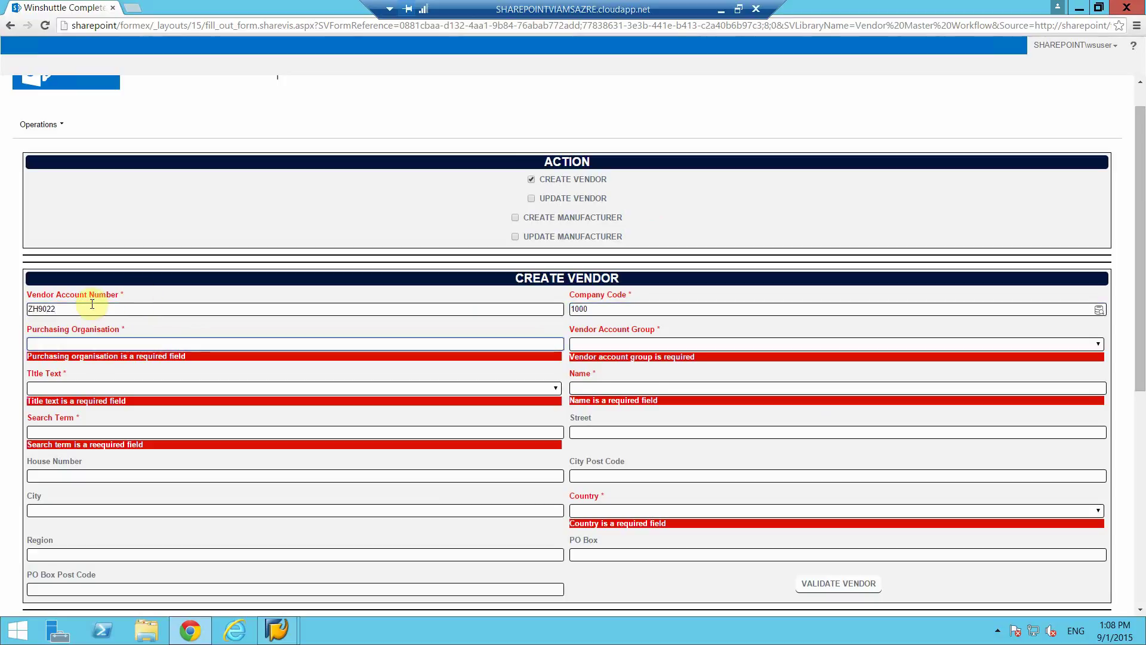
type("1000")
key("Tab")
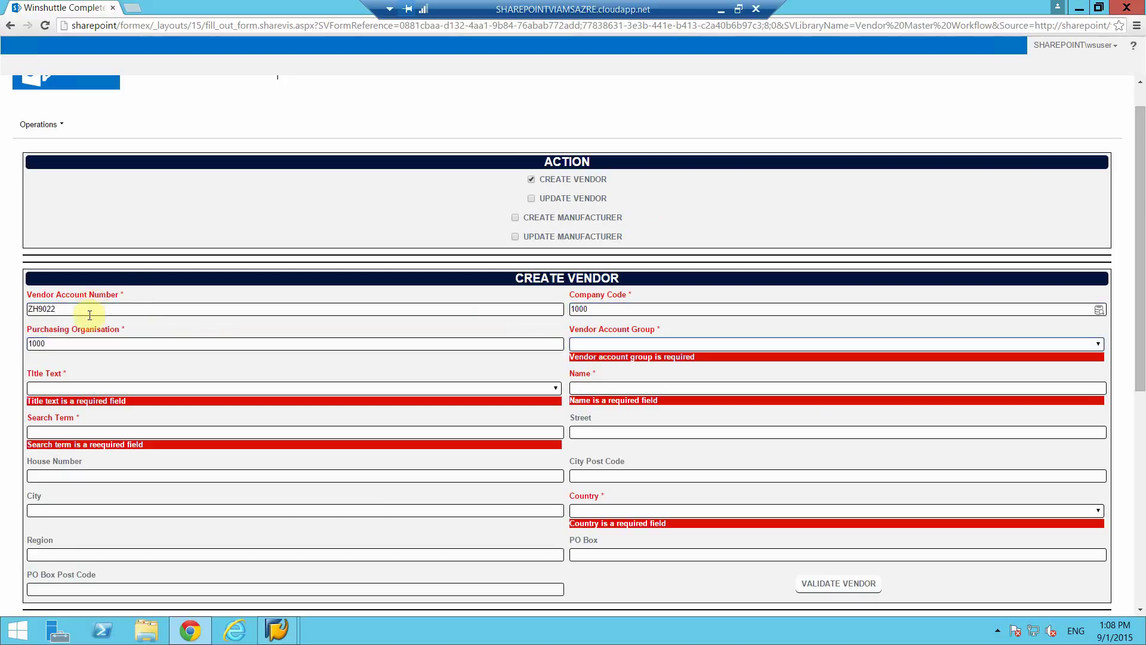
Step: Set the vendor account group to Vendor - 0001 and the title text to Company
key("alt+Down")
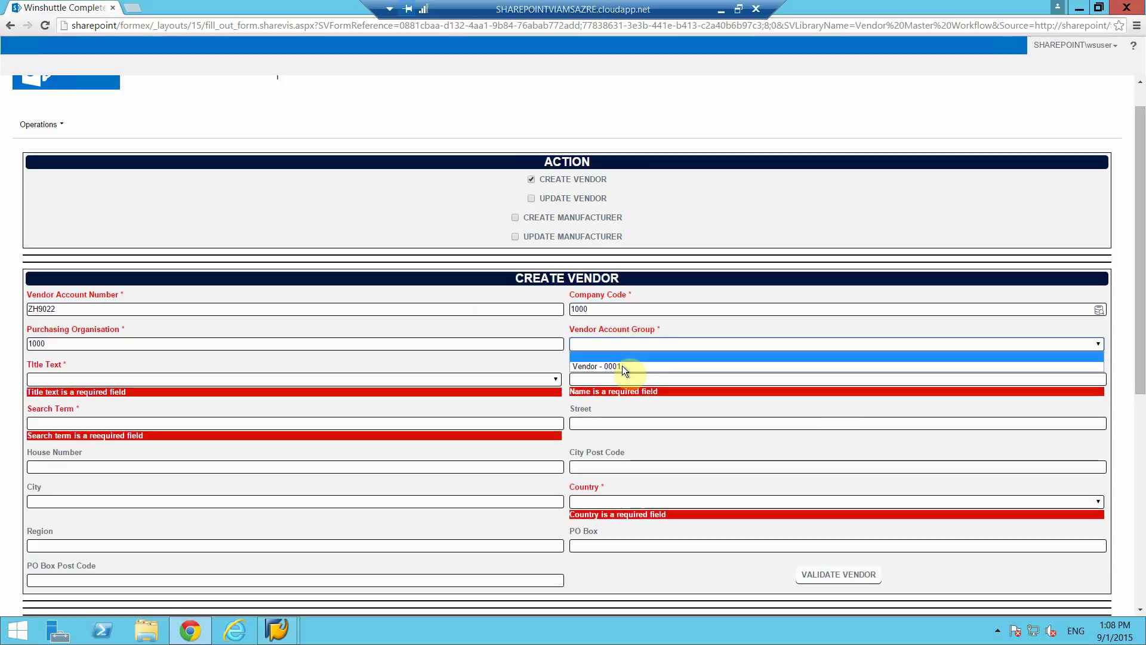
key("Return")
left_click(556, 380)
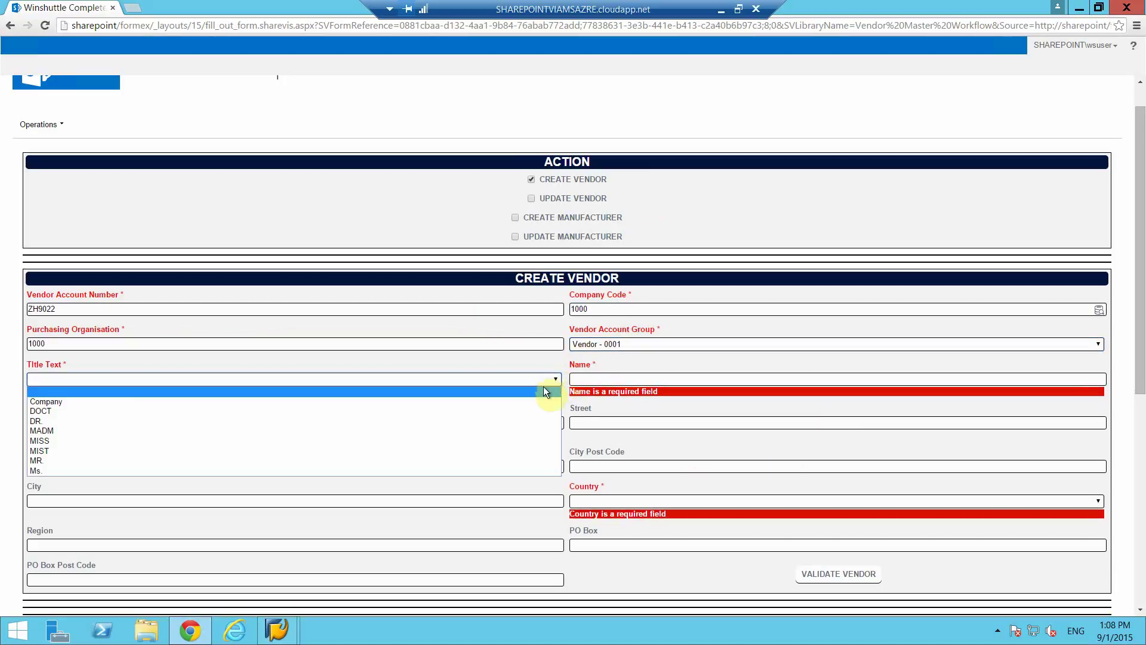
left_click(545, 403)
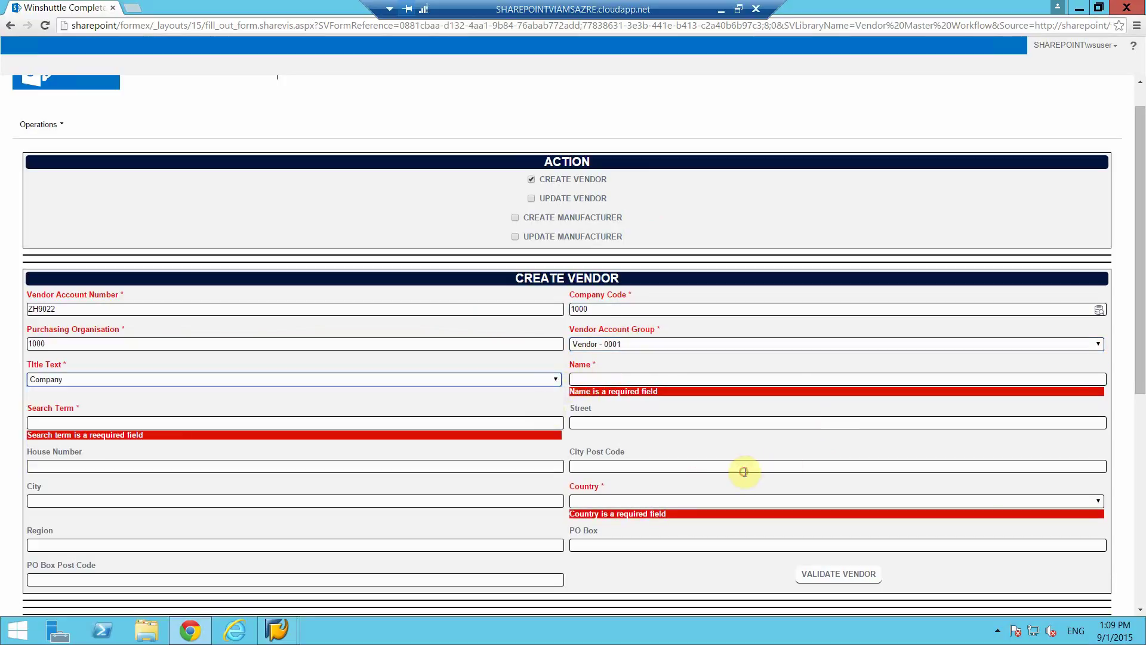
Step: Enter the vendor account number as the vendor's name and set the country to Australia
left_click(603, 378)
type("ZH")
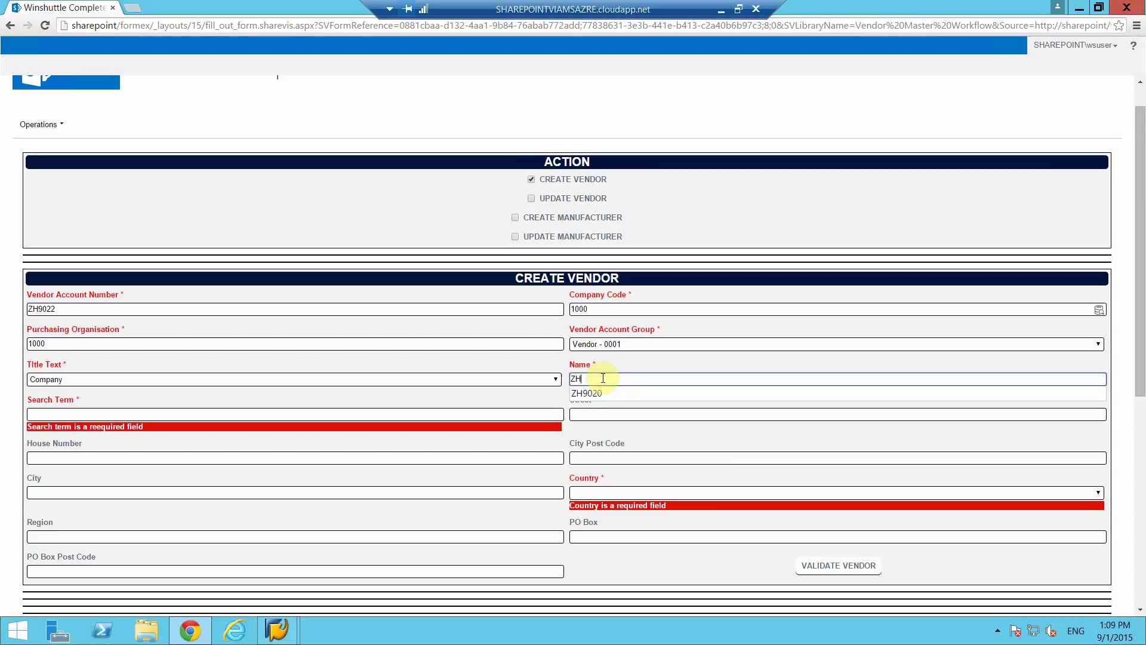
type("9022")
key("Tab")
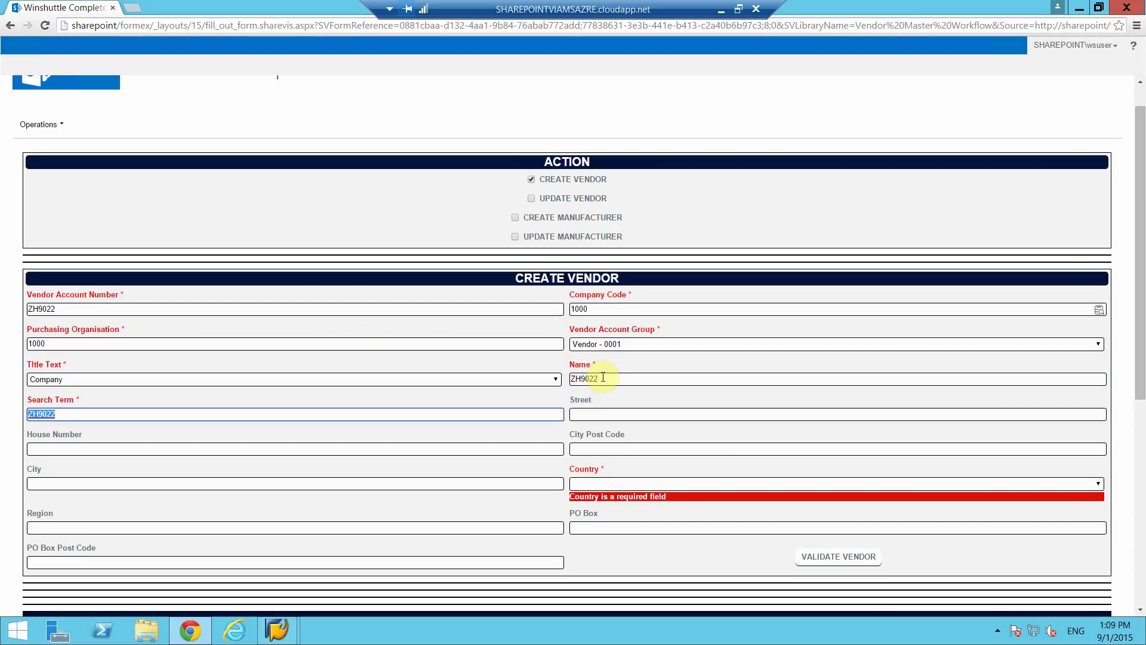
key("Tab")
key("Tab")
key("Tab")
key("Tab")
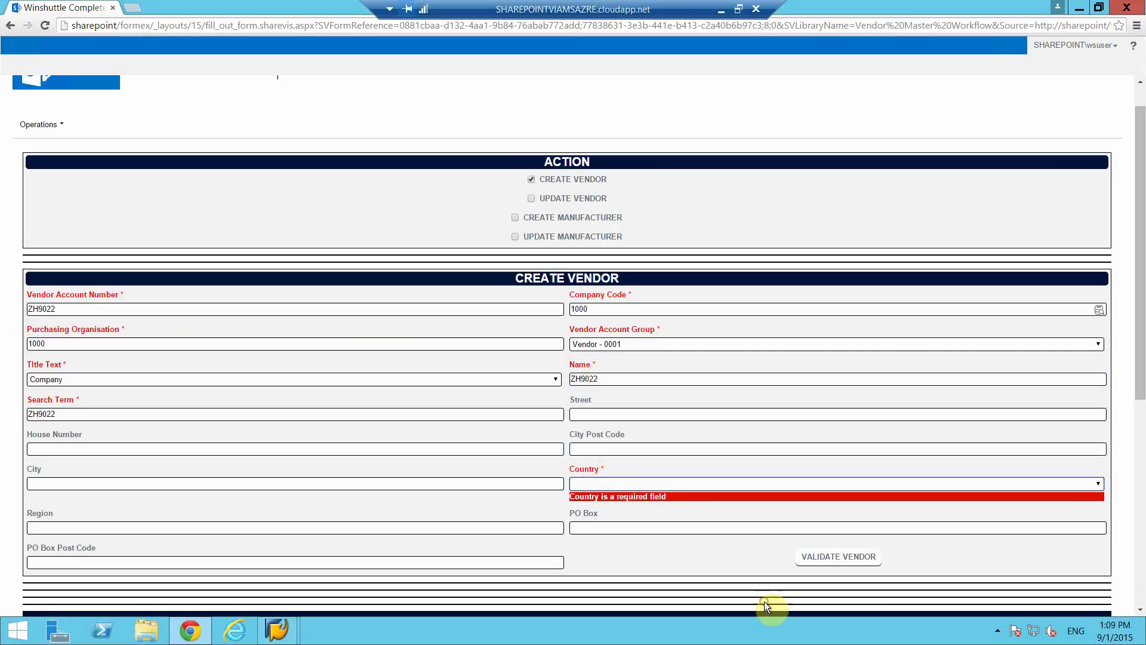
left_click(603, 484)
left_click(601, 506)
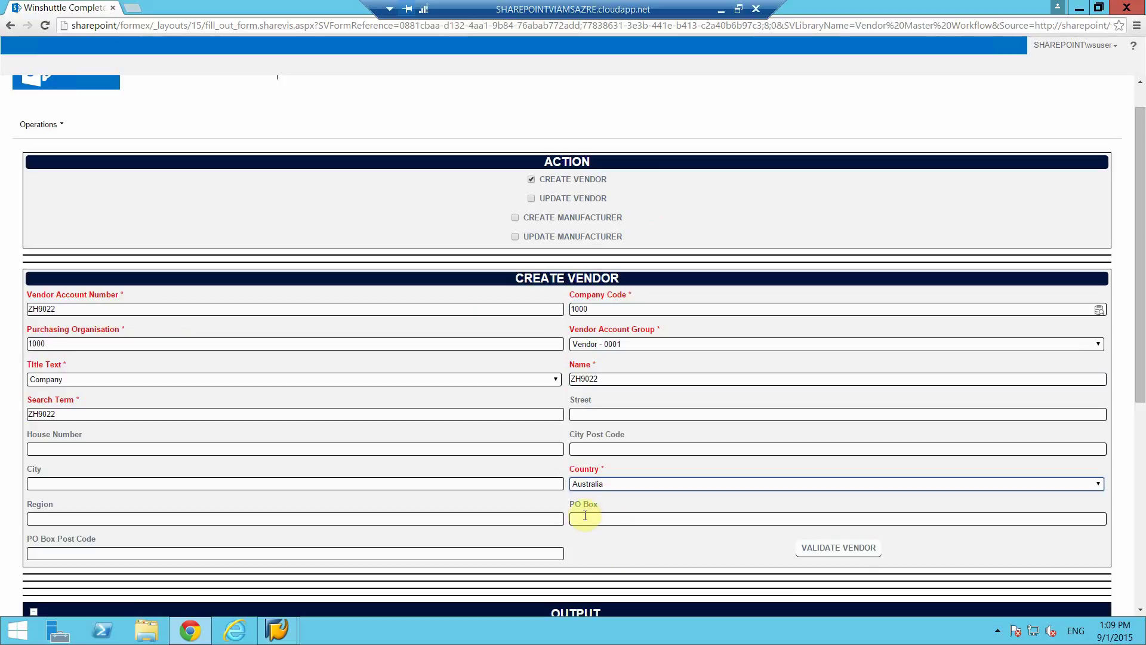
Step: Validate the completed vendor record
left_click(726, 554)
scroll(727, 556, "down", 3)
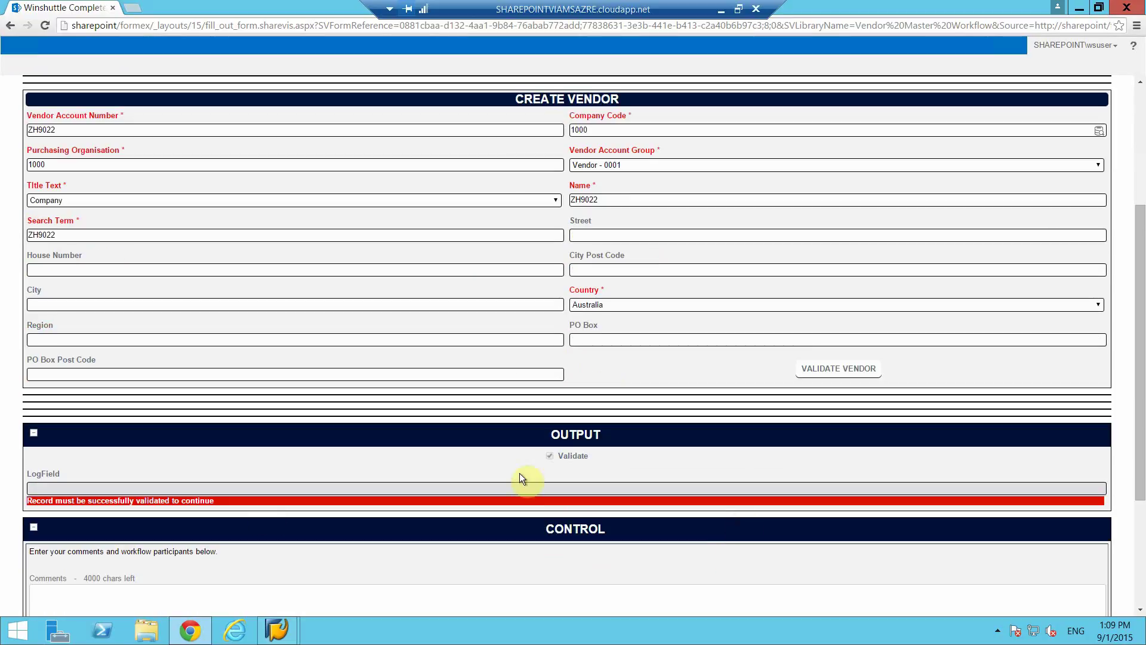
left_click(822, 365)
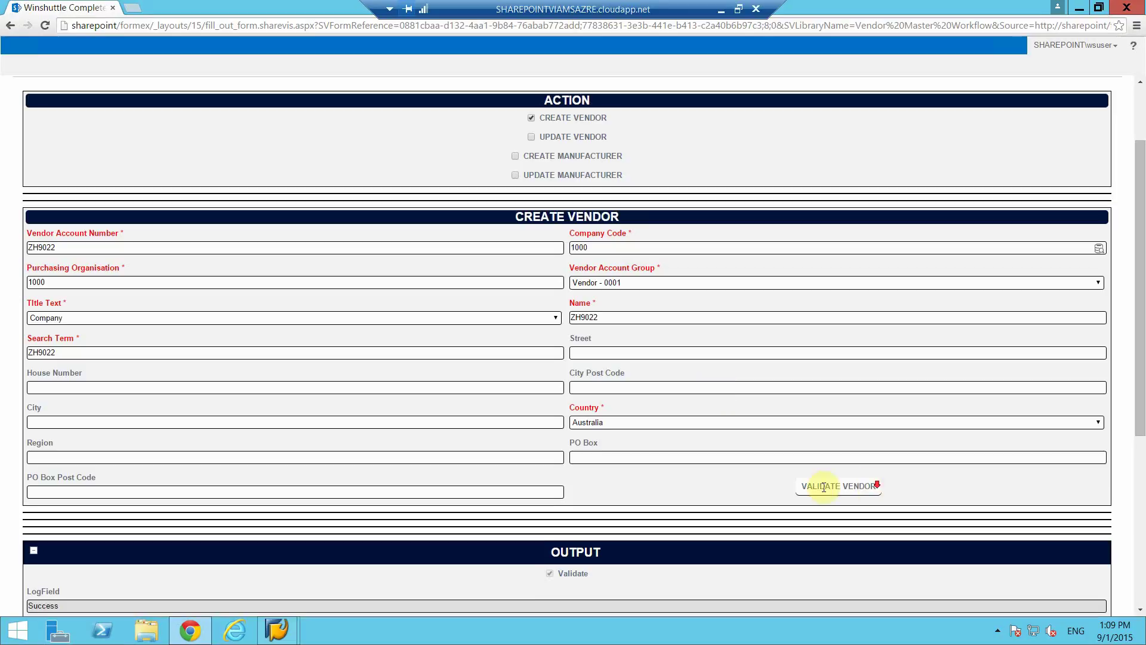
Step: Add the comment PLEASE CREATE, then save and route the form into the Vendor Master Workflow
scroll(571, 388, "down", 5)
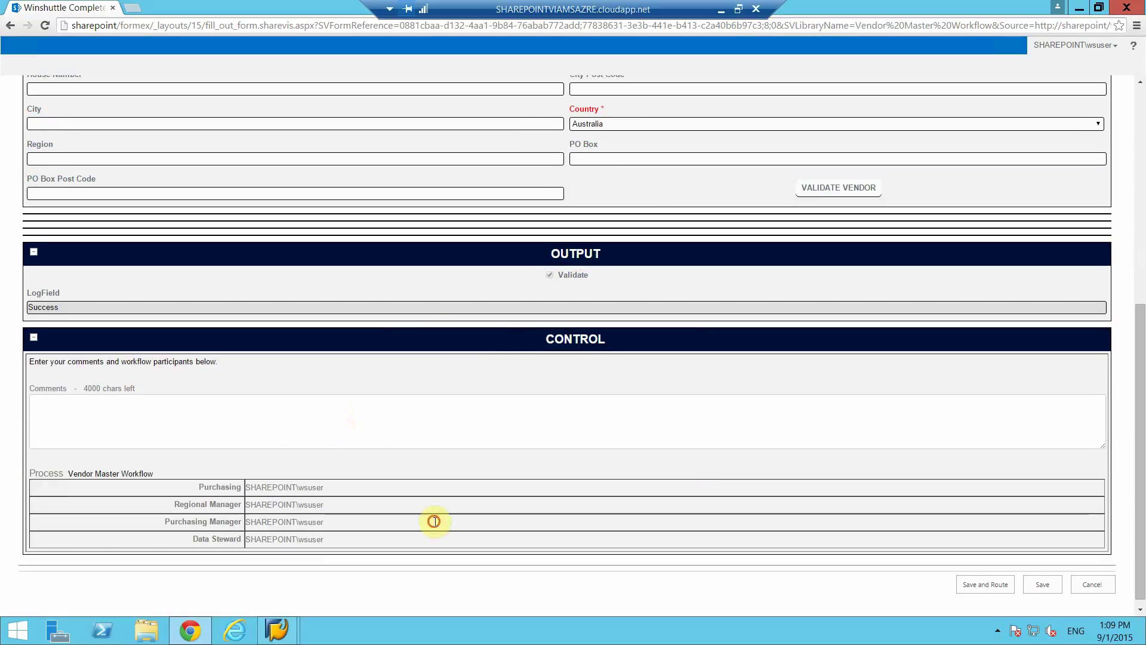
left_click(347, 417)
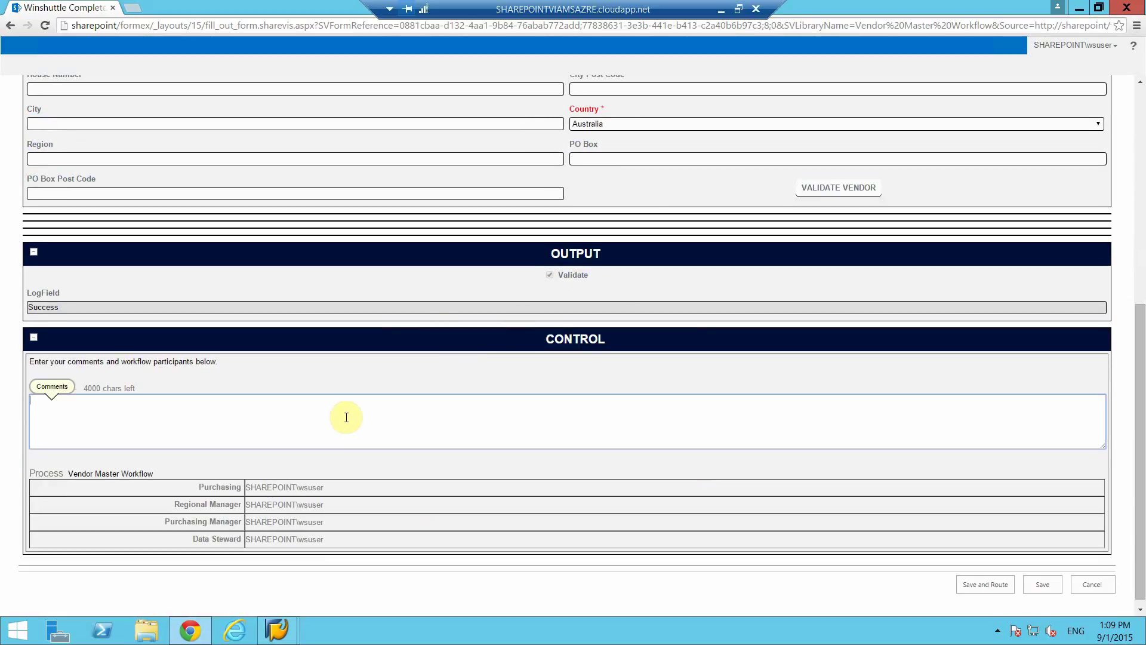
type("PLEASE CREAT")
type("RE")
left_click(896, 596)
scroll(976, 574, "down", 1)
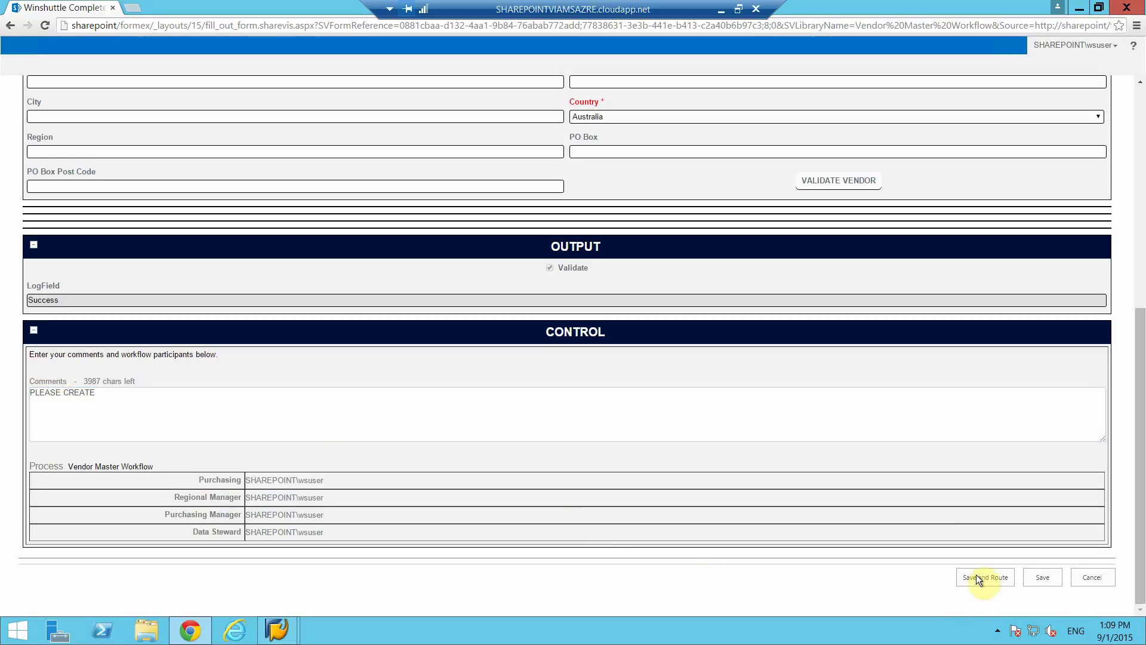
left_click(977, 575)
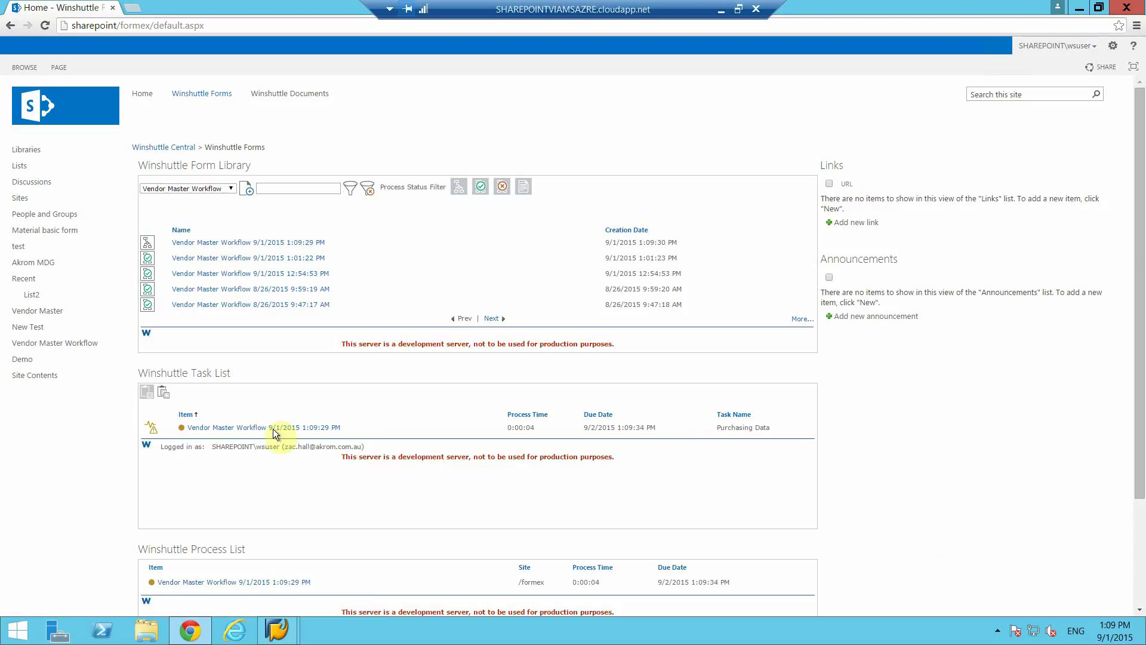
Step: Open the Purchasing Data task of Vendor Master Workflow 9/1/2015 1:09:29 PM from the Winshuttle task list
left_click(237, 429)
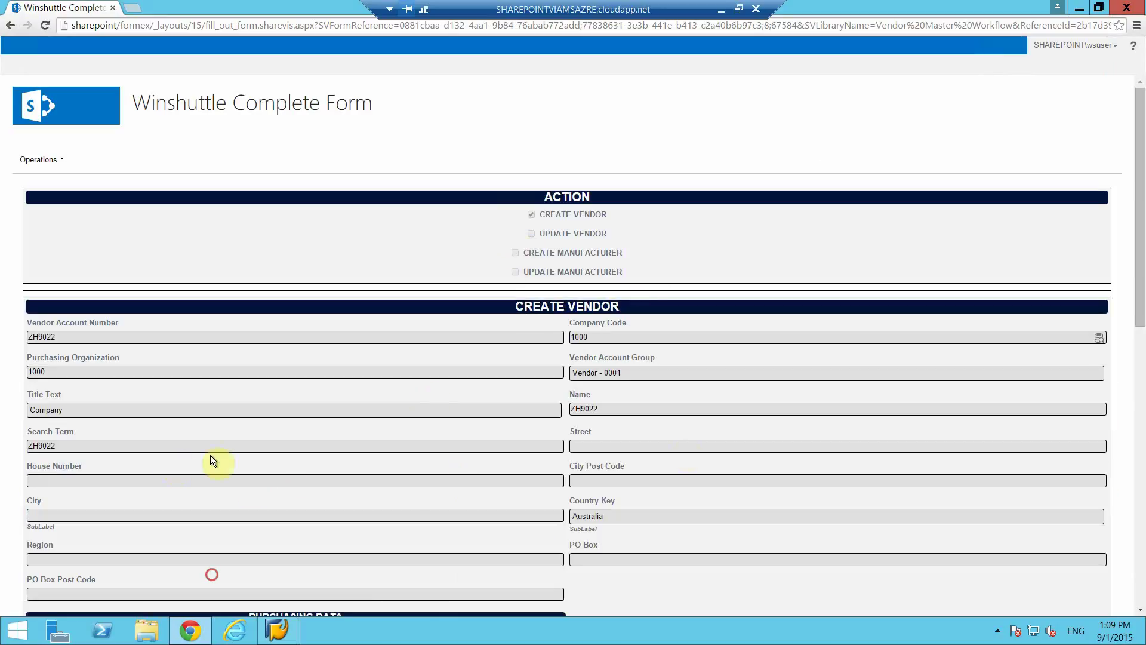
scroll(582, 507, "down", 1)
scroll(576, 499, "down", 3)
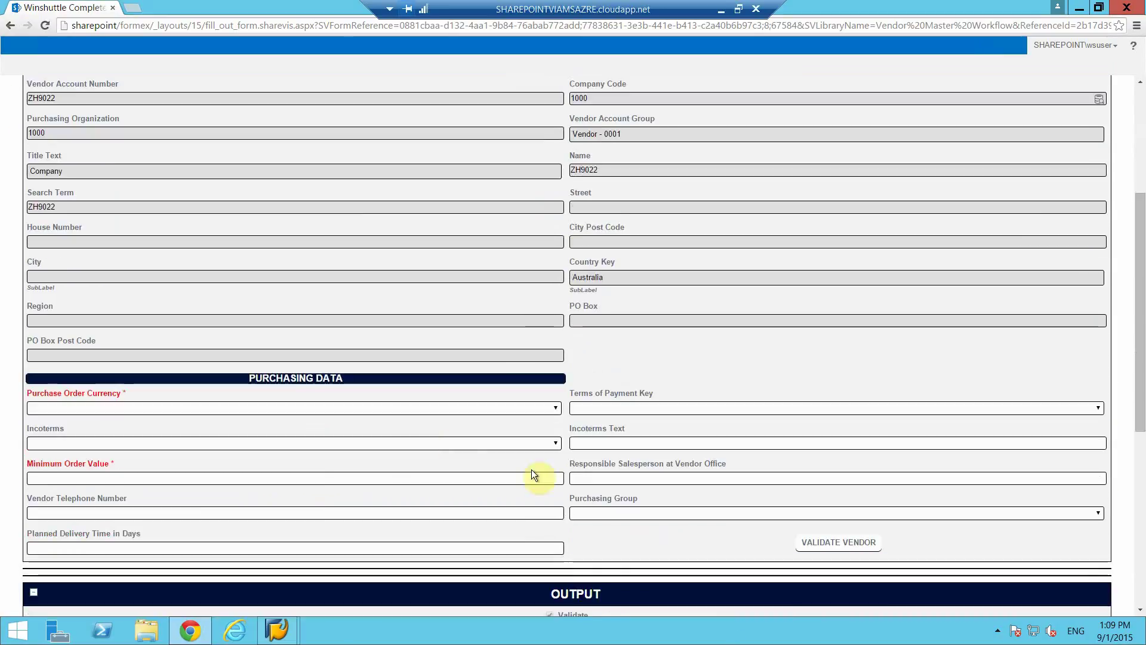
Step: Set the purchase order currency to Australian Dollar and the Incoterms to Free on Board
left_click(395, 407)
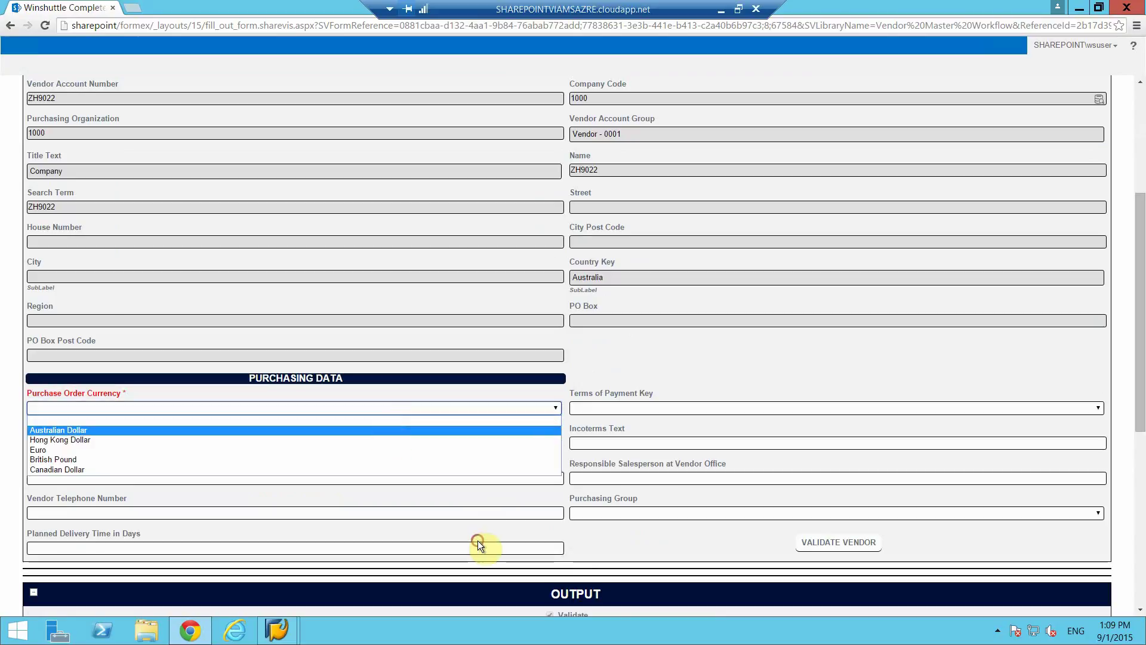
left_click(386, 431)
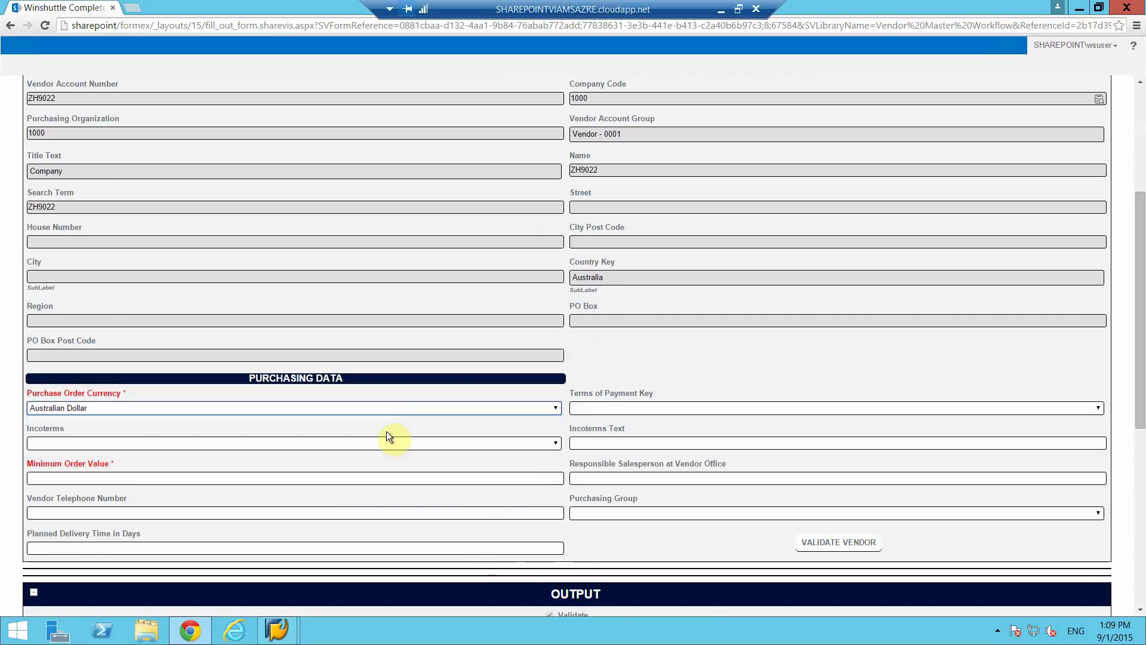
left_click(431, 443)
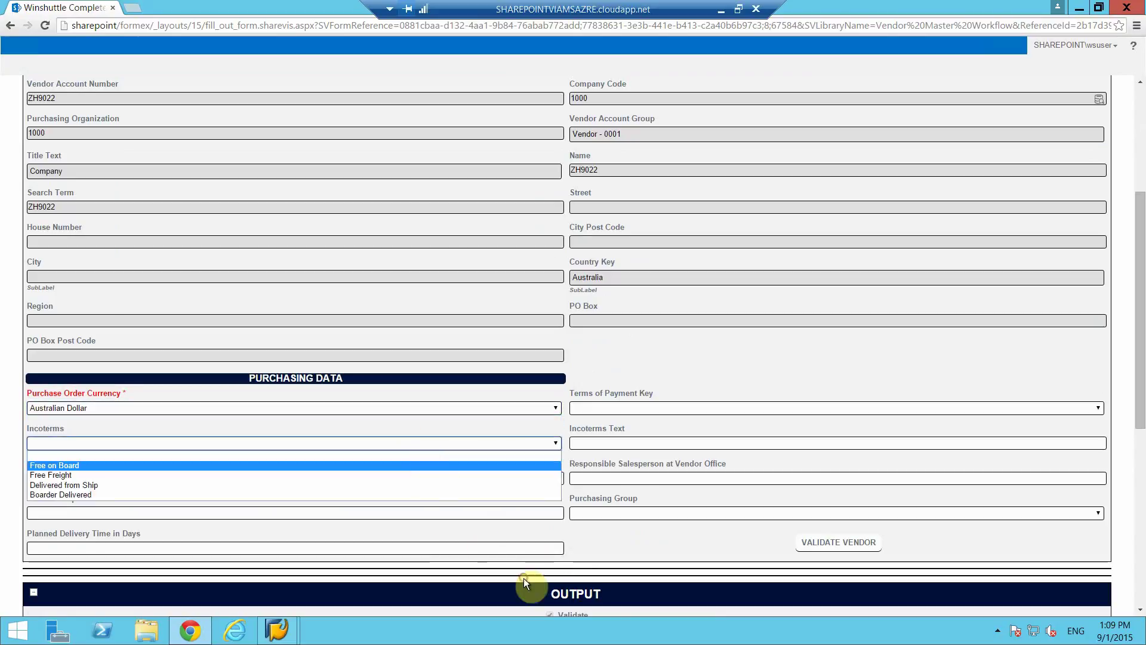
key("Return")
Step: Validate the vendor with the purchasing data, leaving the minimum order value empty
left_click(404, 480)
scroll(418, 477, "down", 2)
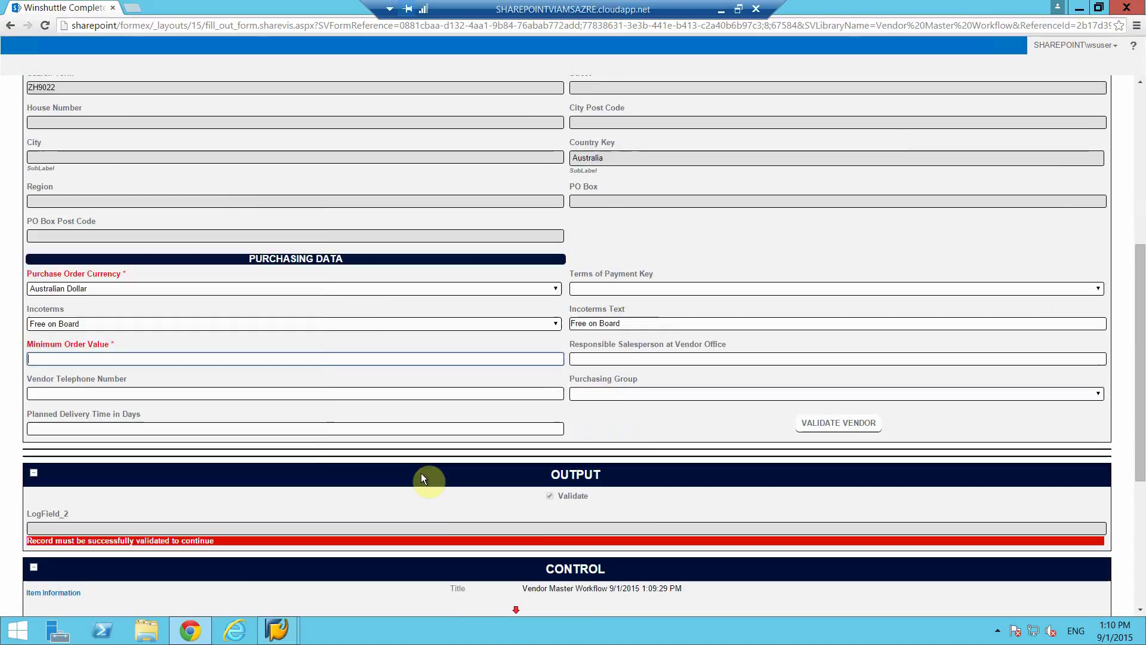
scroll(421, 477, "down", 2)
left_click(860, 309)
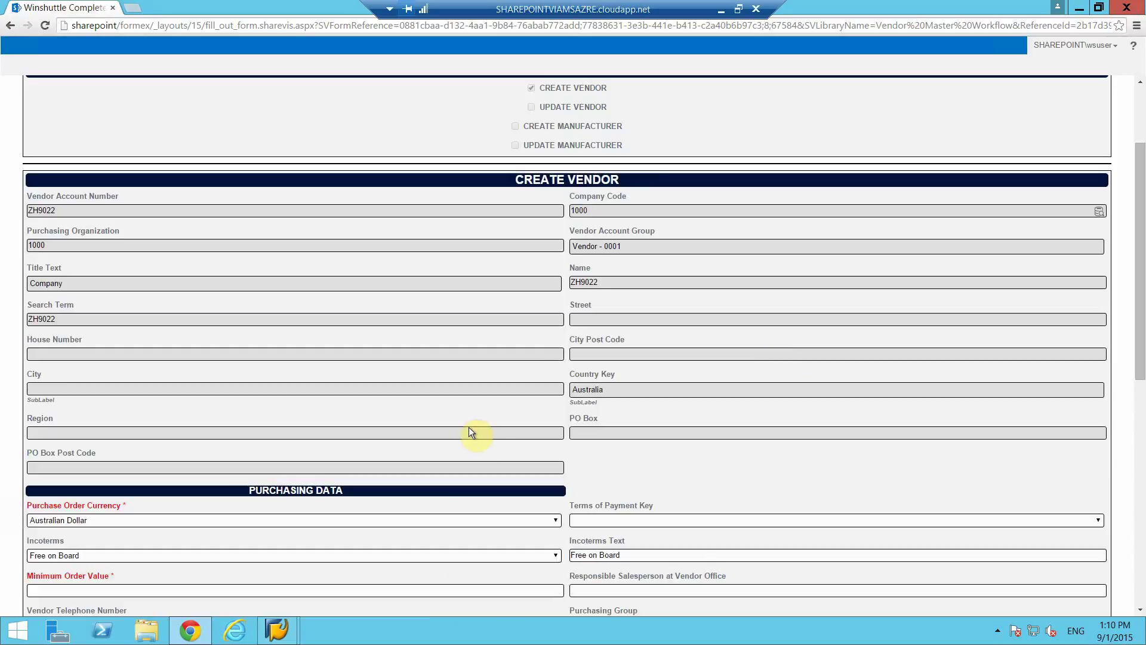
Step: Enter the comment PLEASE APPROVE and try to continue the Purchasing Data task
scroll(454, 418, "down", 6)
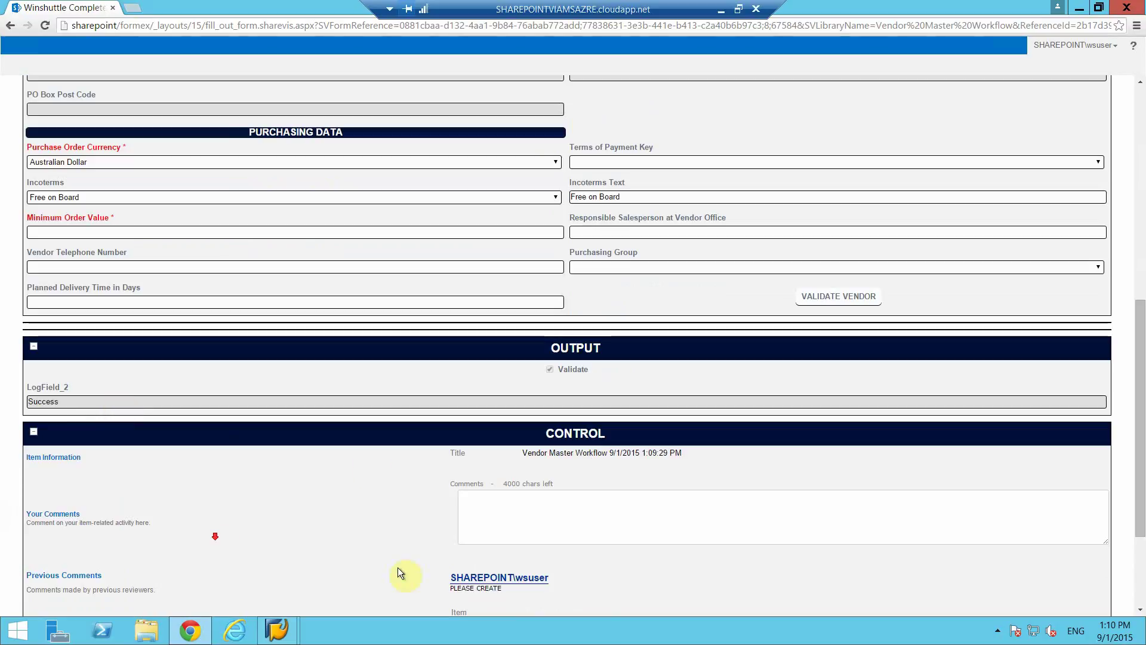
scroll(396, 570, "down", 3)
left_click(516, 338)
type("P")
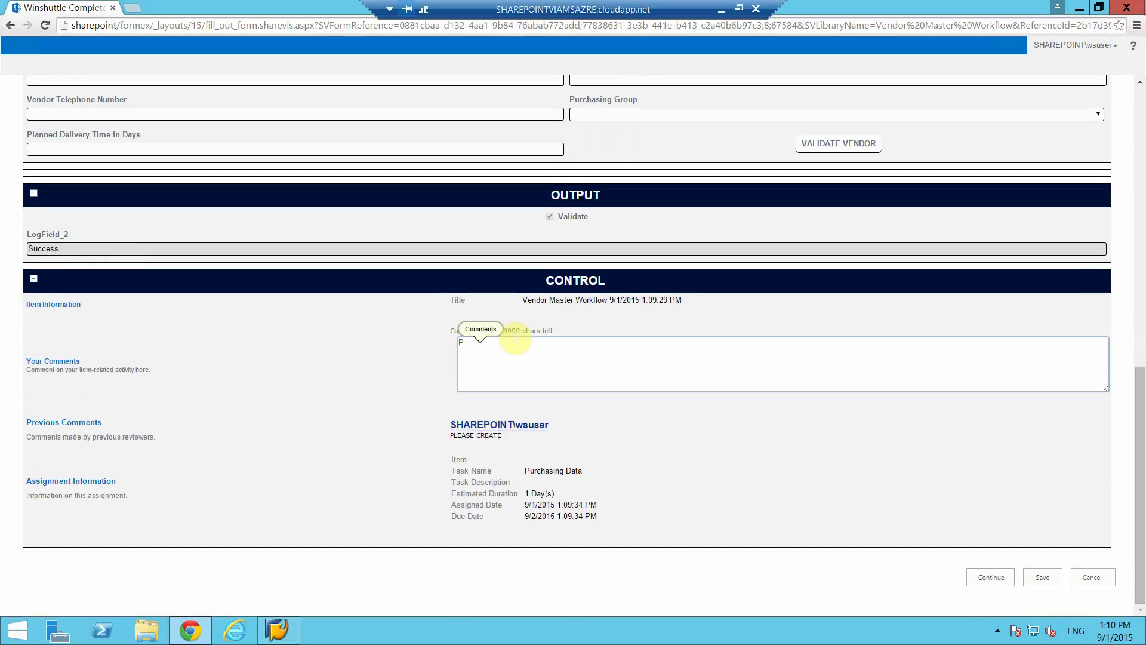
type("LEASE APPROVE")
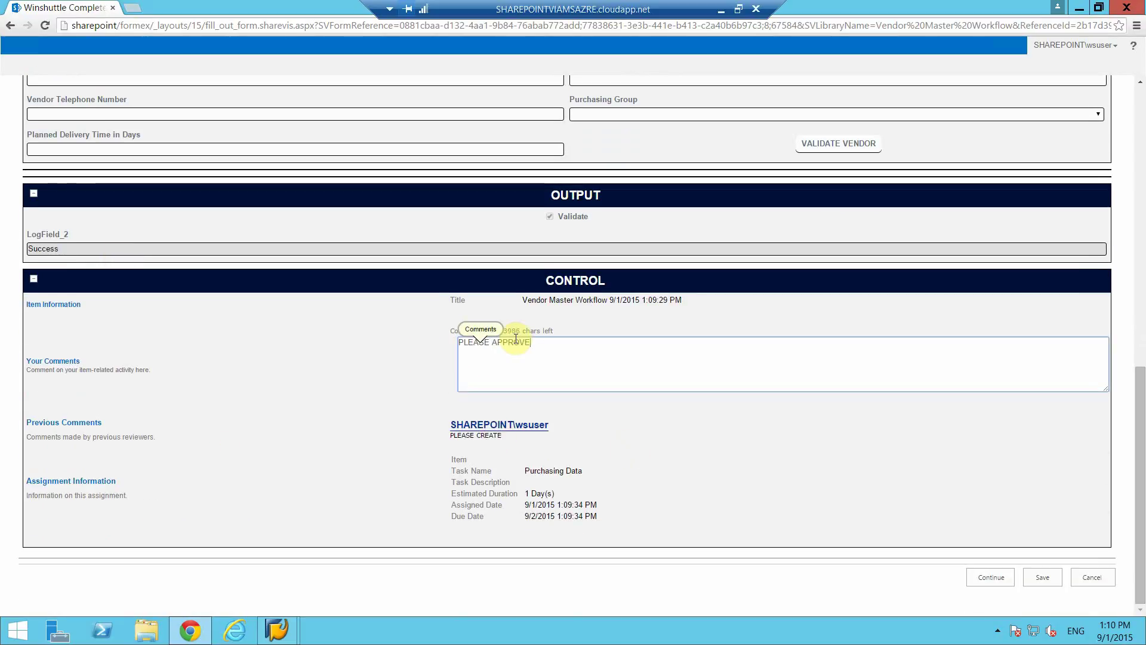
left_click(973, 576)
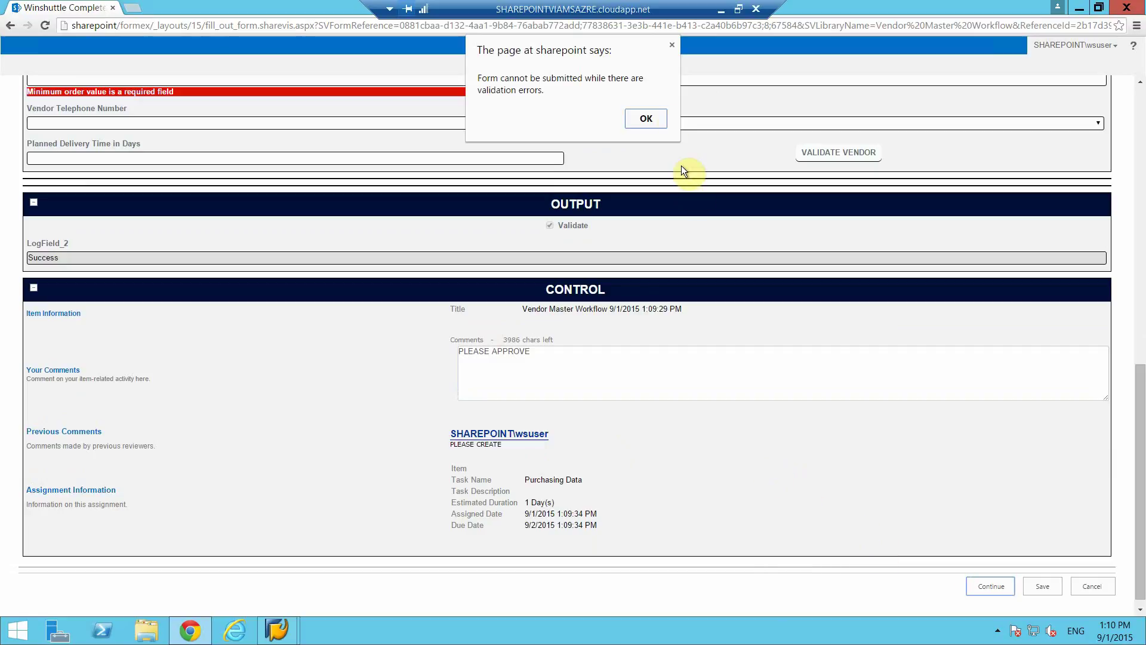
key("Return")
Step: Set the minimum order value in the purchasing data to 10000
scroll(769, 253, "up", 4)
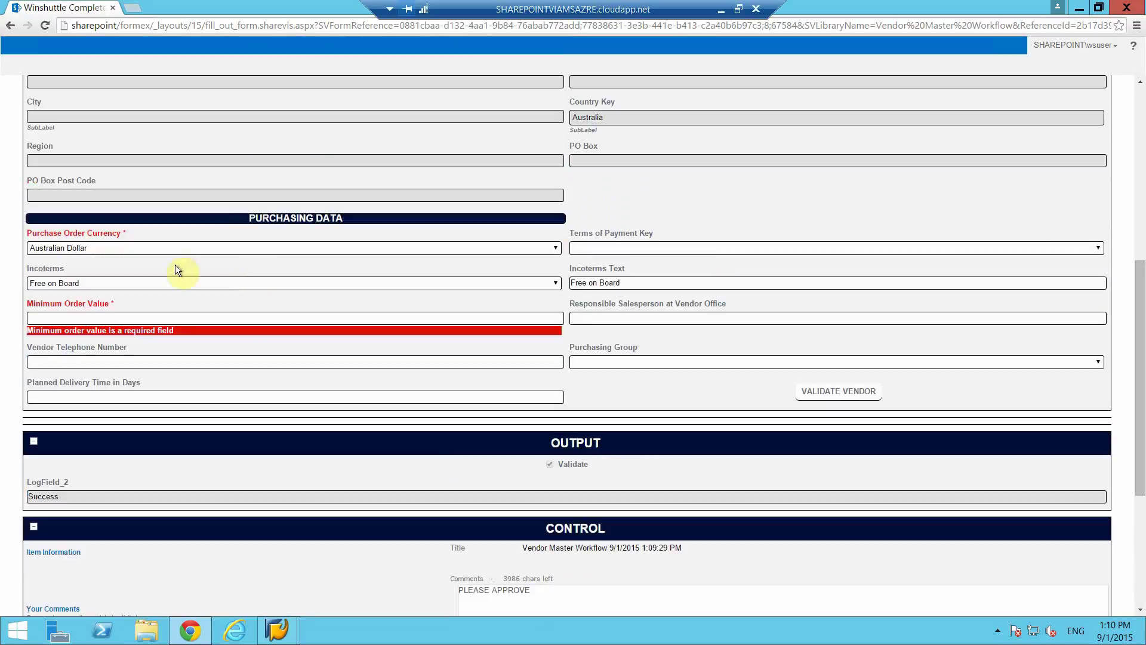
left_click(87, 314)
type("1")
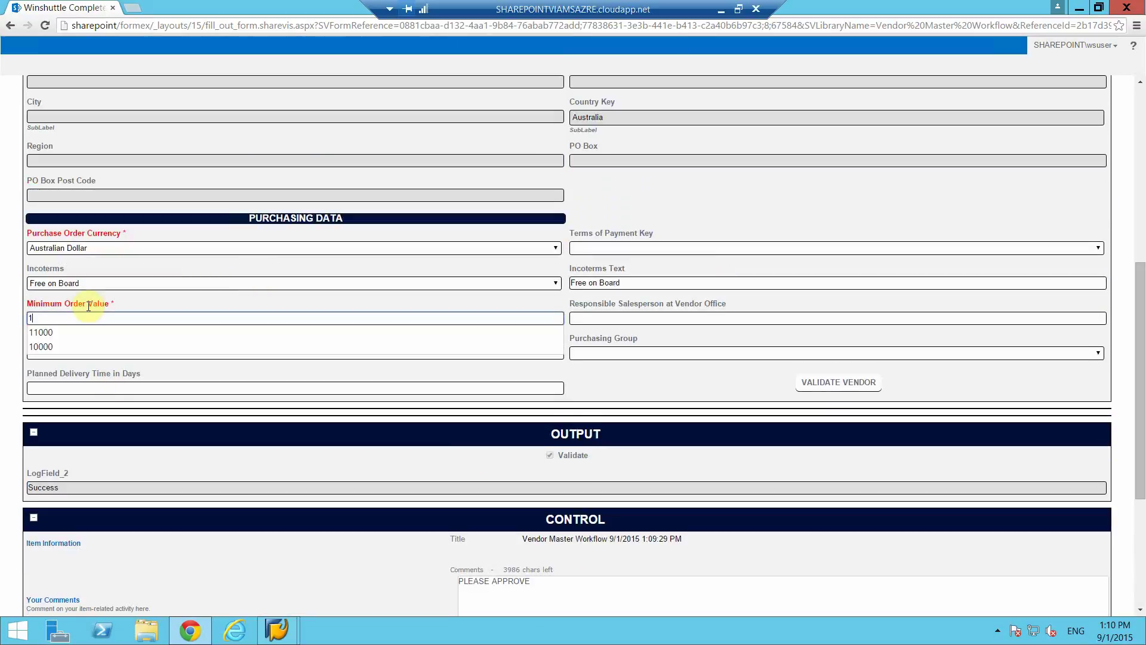
type("0000")
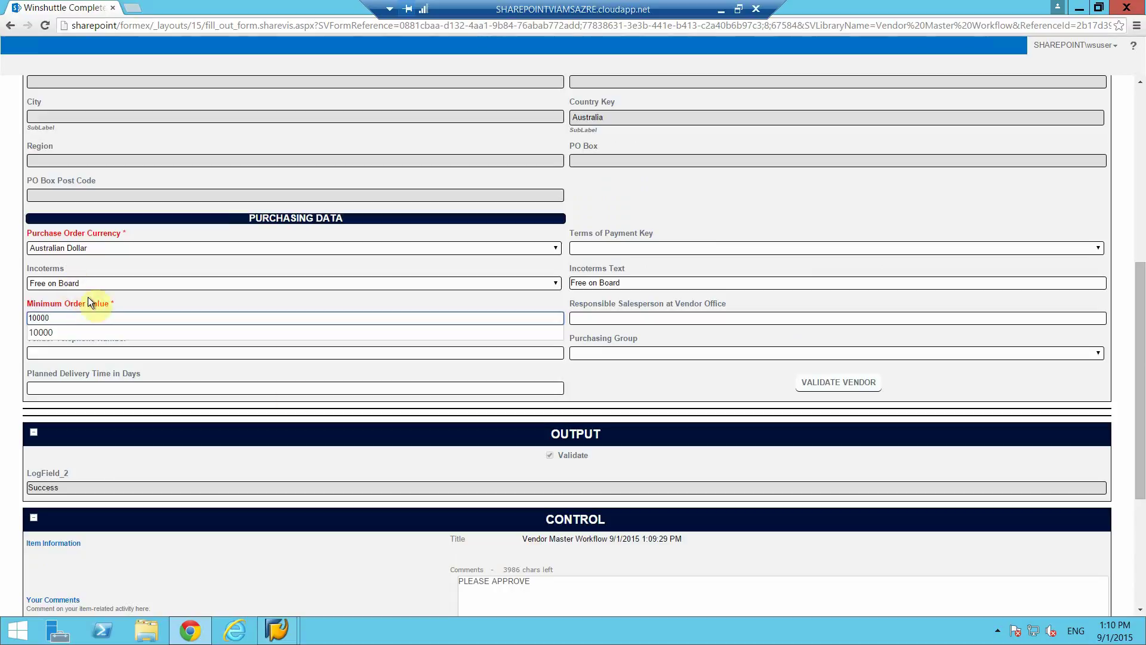
Step: Revalidate the vendor with the updated purchasing data and continue the Purchasing Data task
scroll(573, 488, "down", 4)
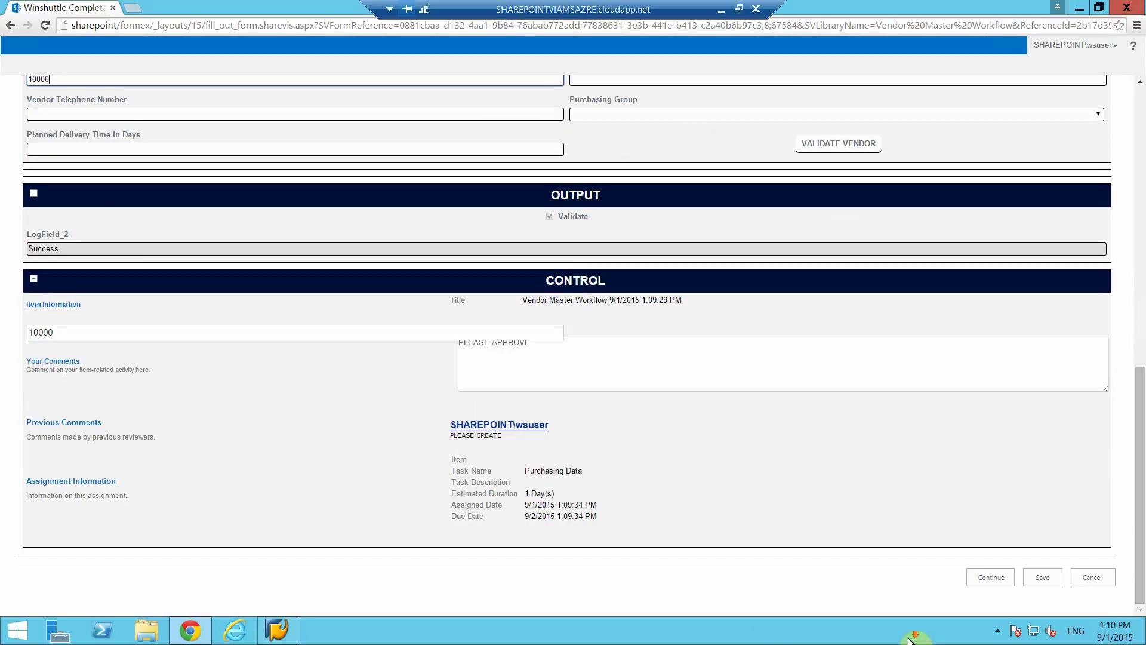
left_click(990, 577)
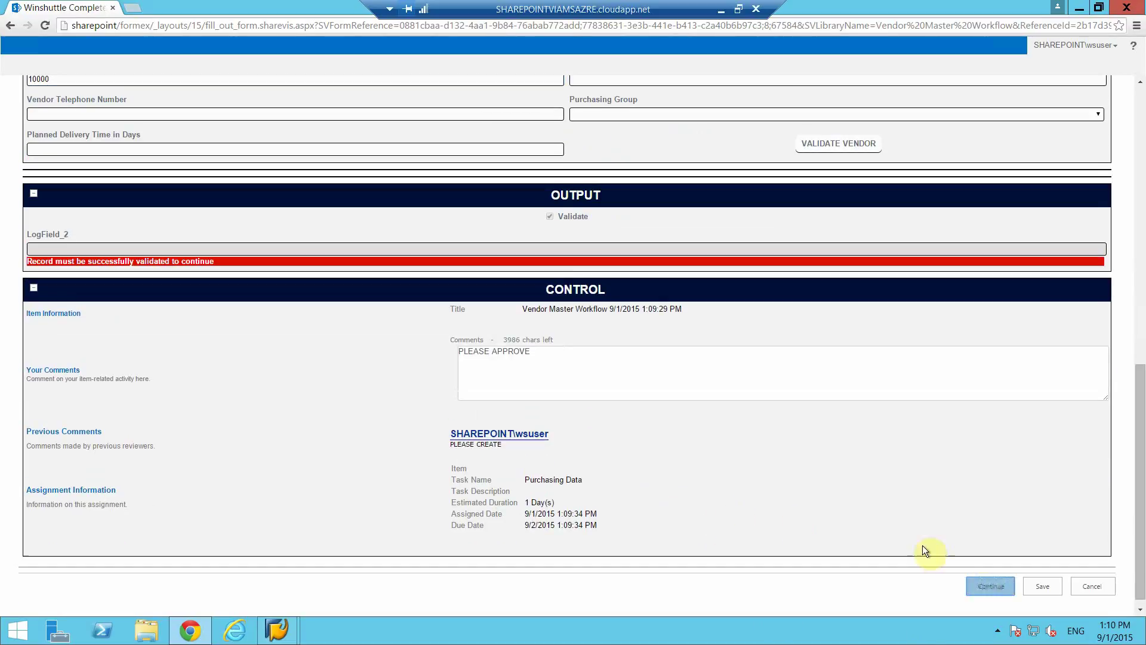
left_click(852, 145)
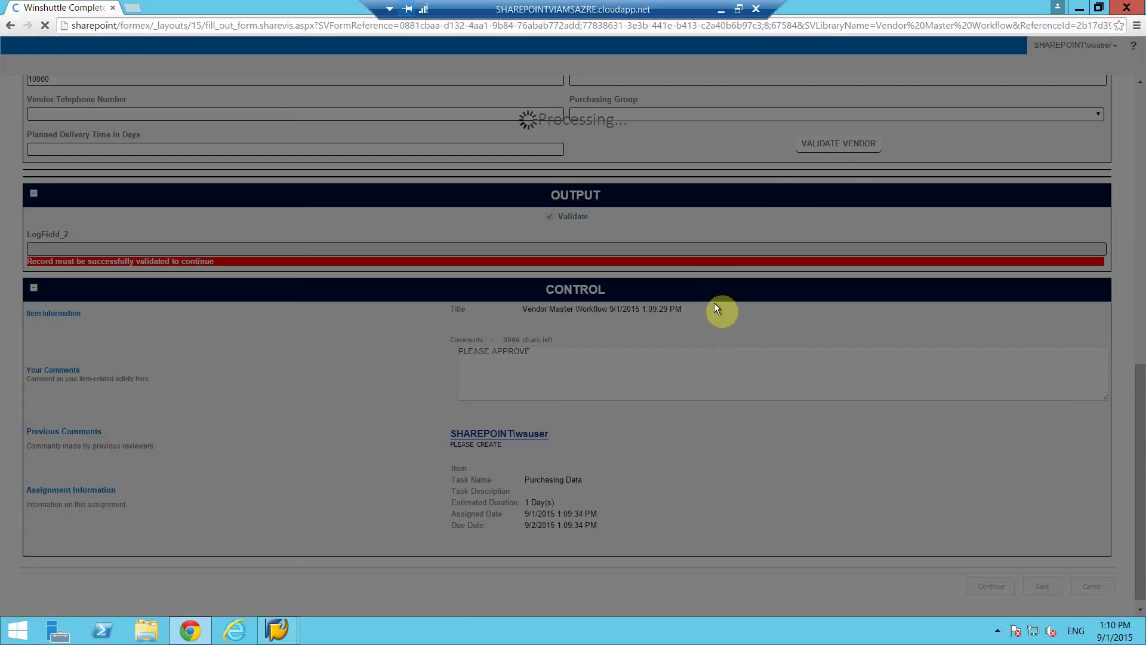
scroll(670, 356, "down", 7)
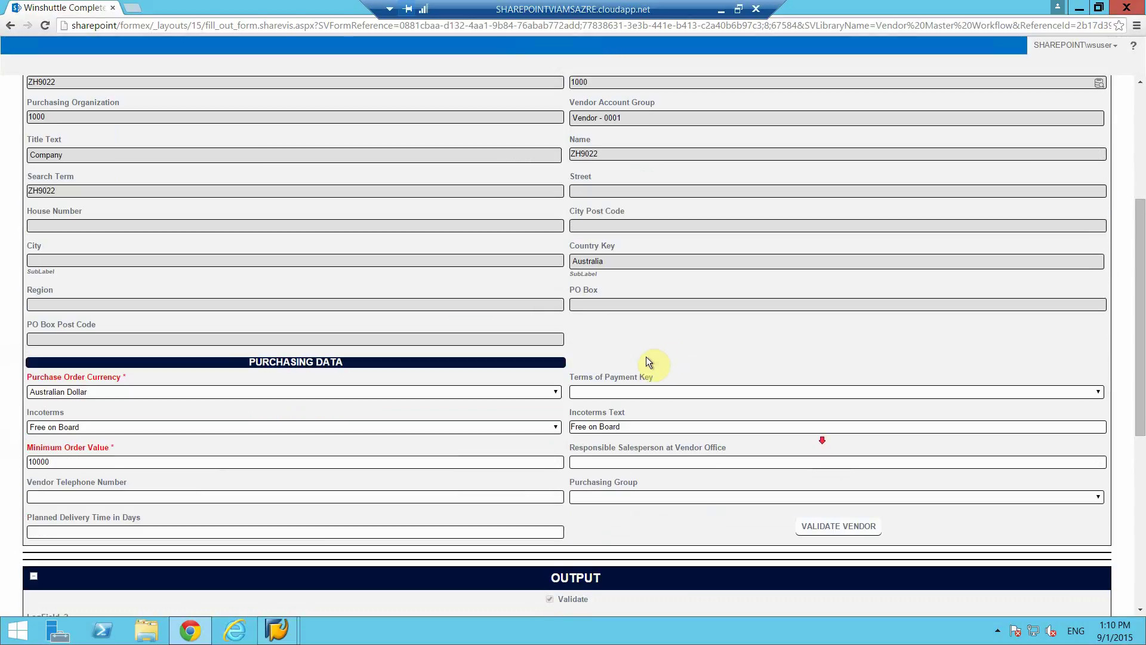
scroll(771, 447, "down", 2)
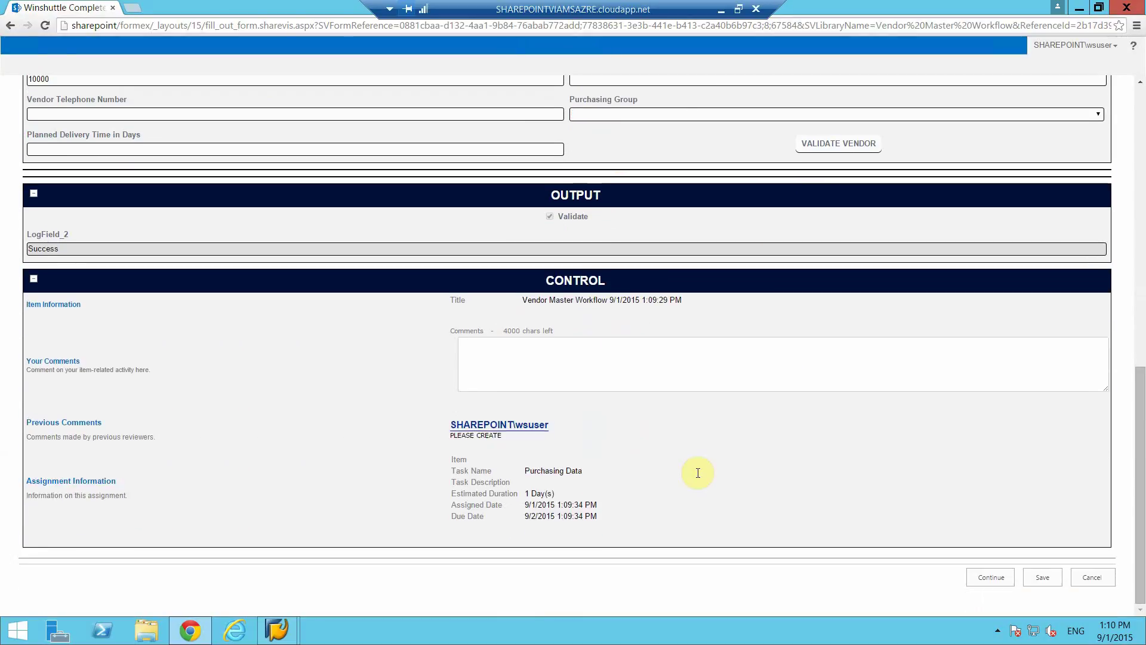
left_click(993, 582)
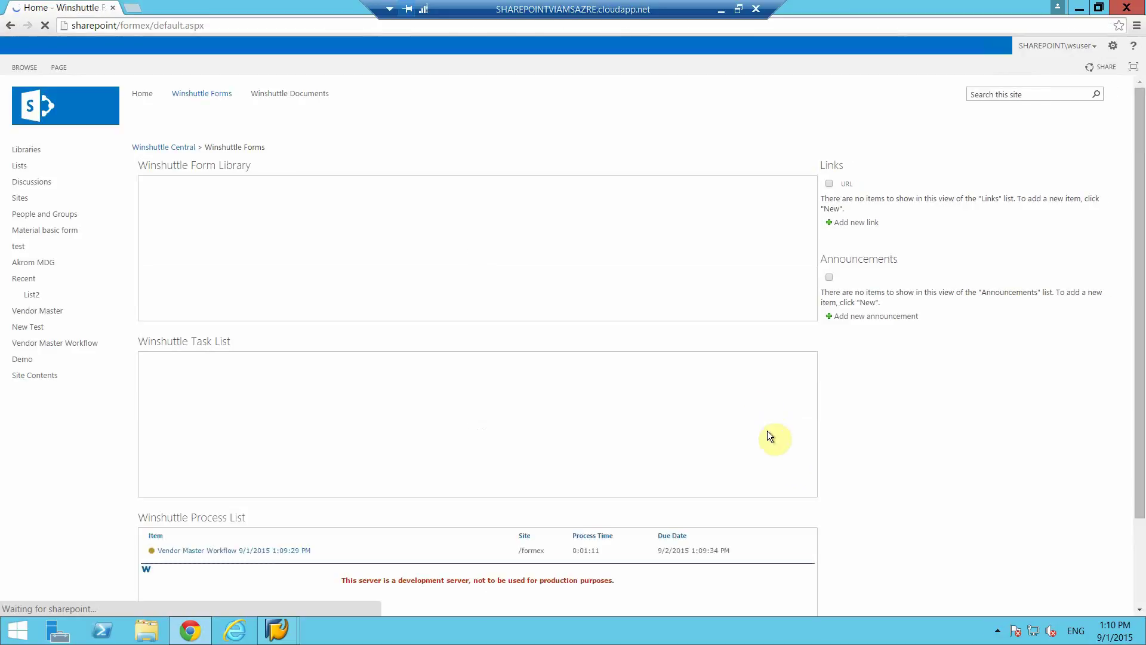
Step: Open the pending regional manager approval from the Winshuttle Task List and draw a signature in the Manager section
left_click(289, 427)
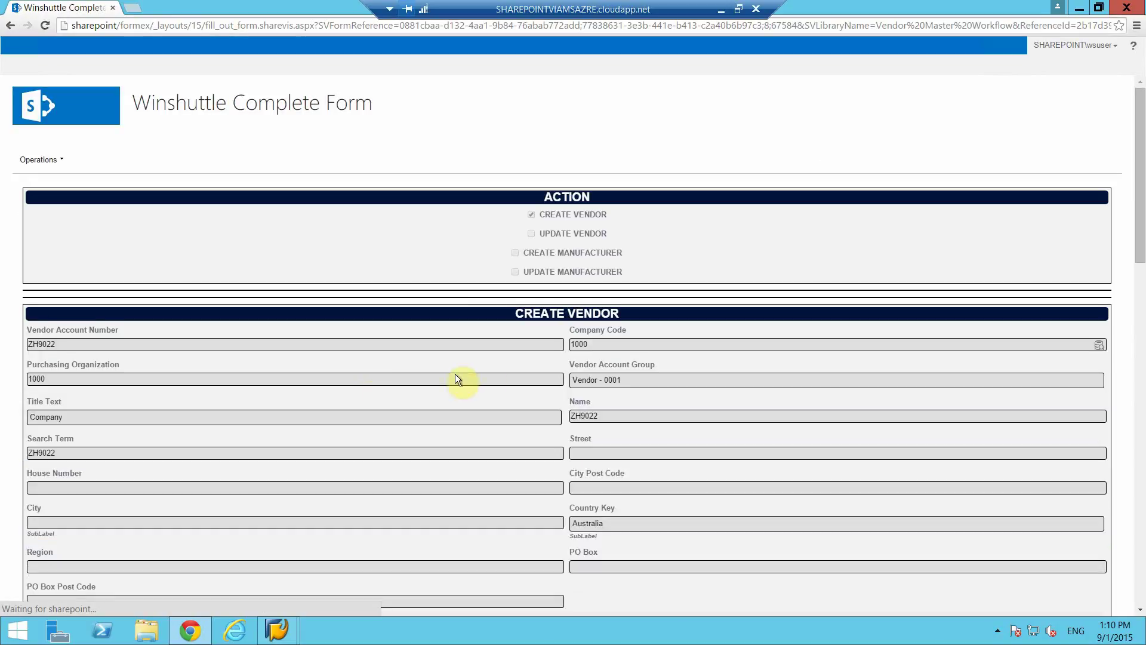
scroll(496, 369, "down", 3)
scroll(682, 452, "down", 7)
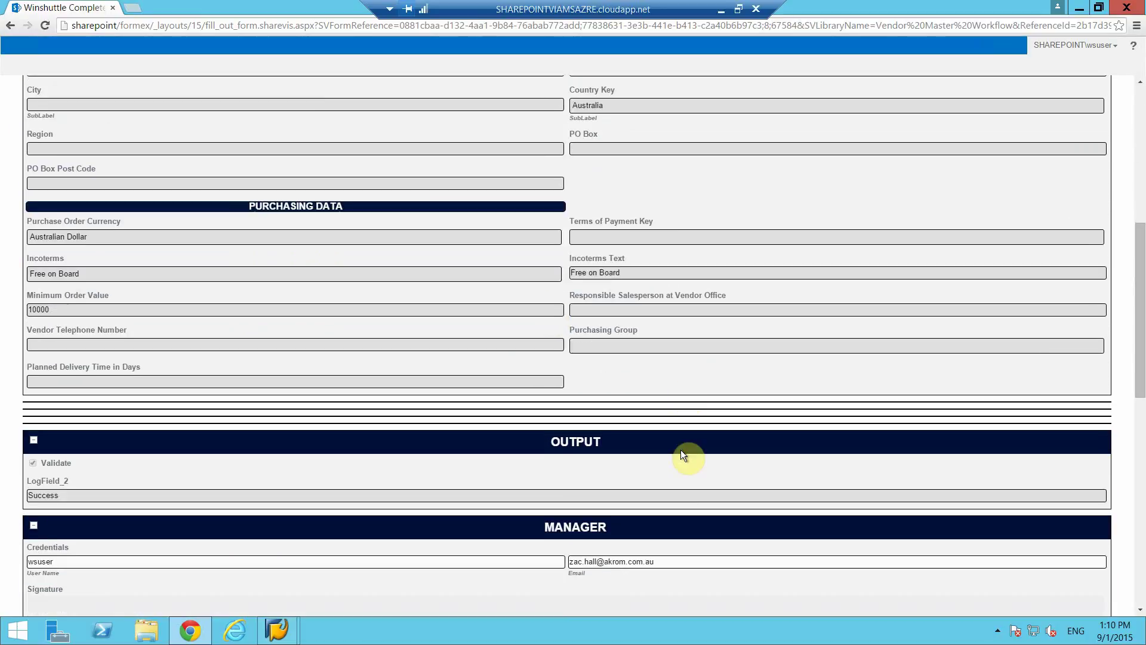
scroll(684, 454, "down", 2)
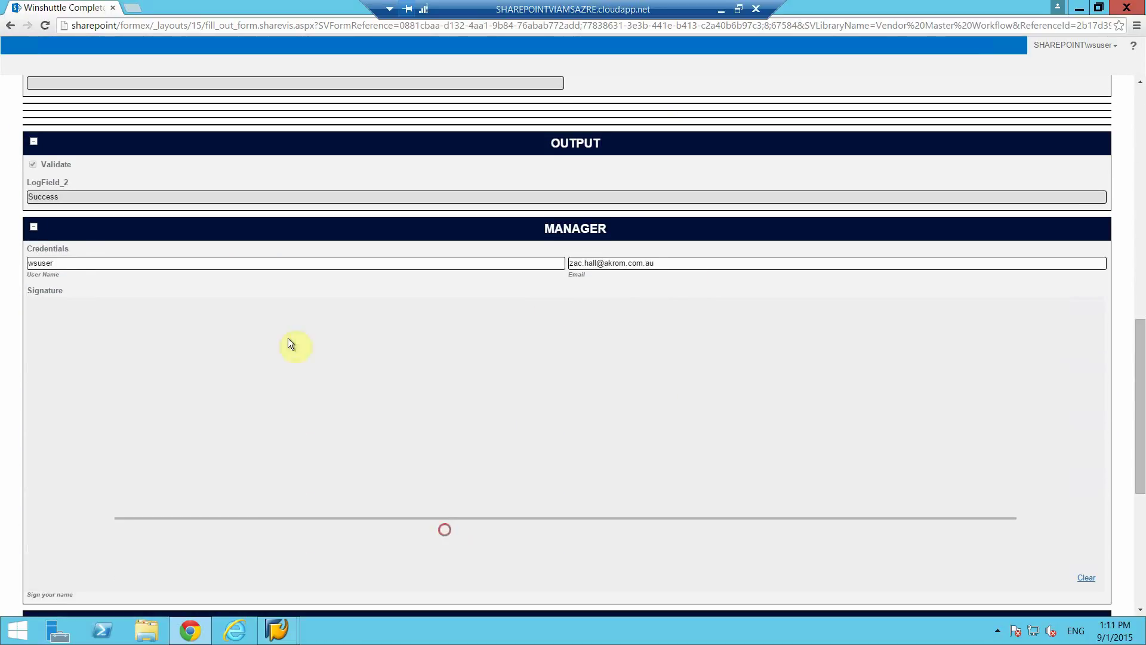
left_click_drag(357, 422, 1024, 516)
Step: Enter the comment APPROVED and approve the Regional Manager Approval task
scroll(925, 489, "down", 4)
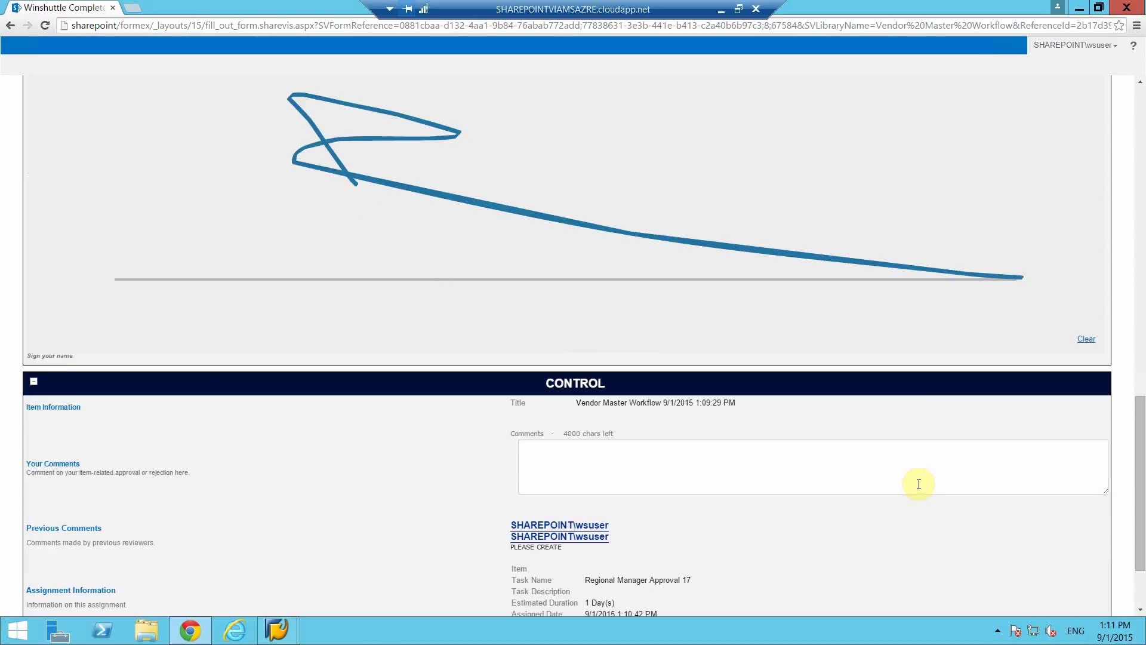
scroll(776, 478, "down", 1)
left_click(688, 396)
type("APPROVED")
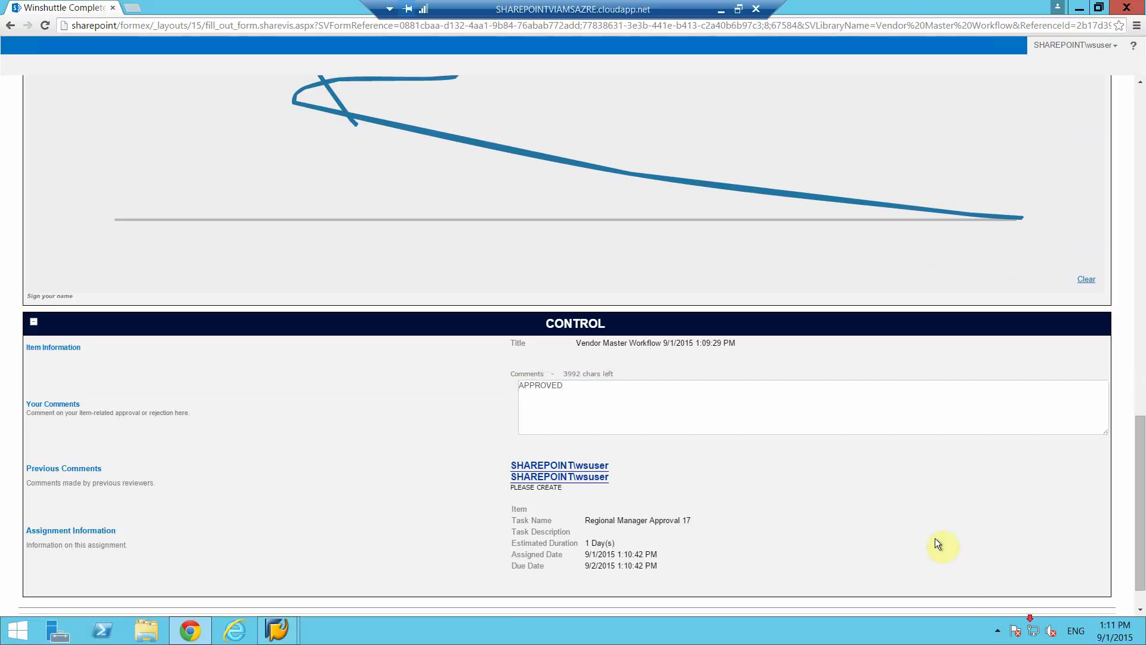
scroll(949, 555, "down", 1)
left_click(952, 585)
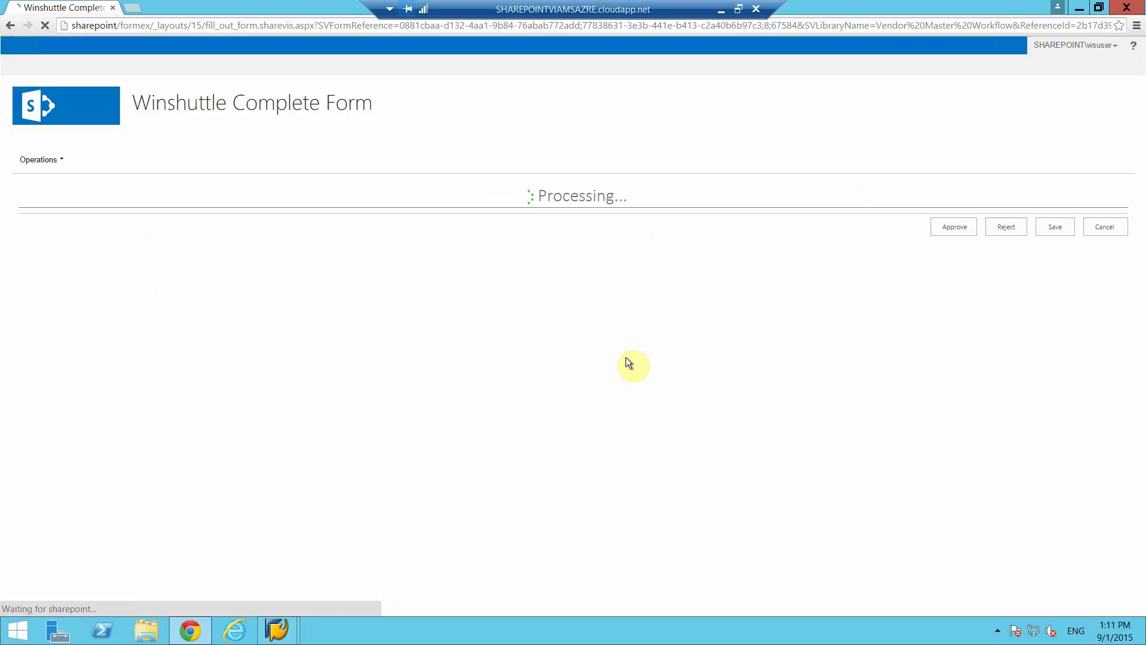
Step: Clear the existing signature in the Manager section of the purchasing manager approval and draw a new one
scroll(669, 376, "down", 4)
scroll(671, 381, "down", 9)
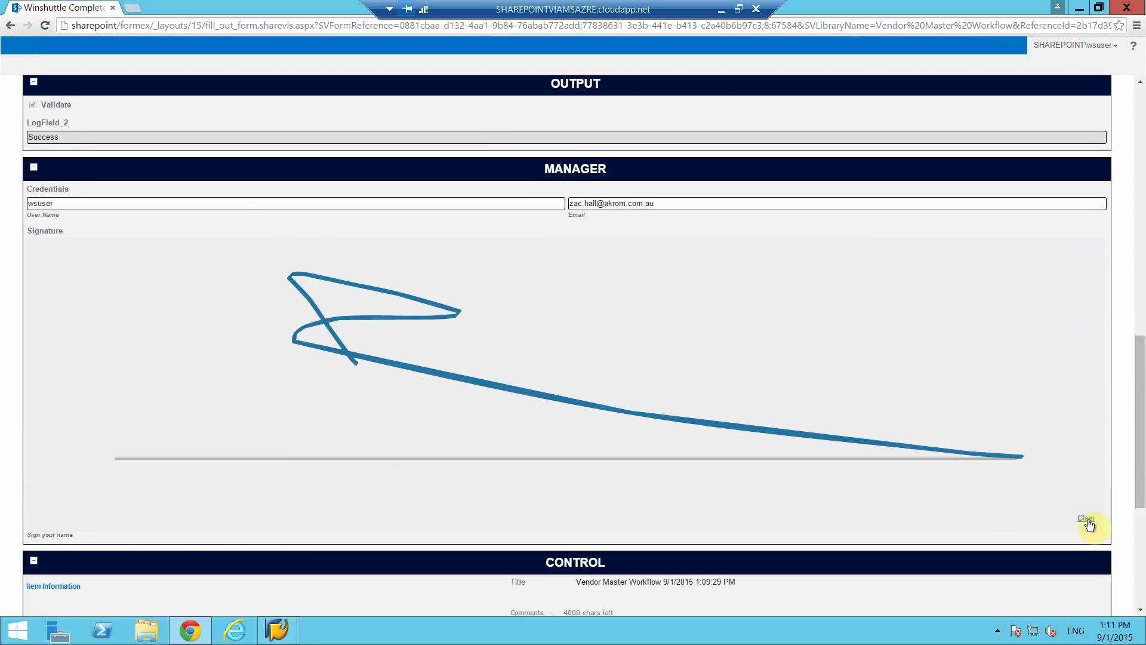
left_click(1087, 518)
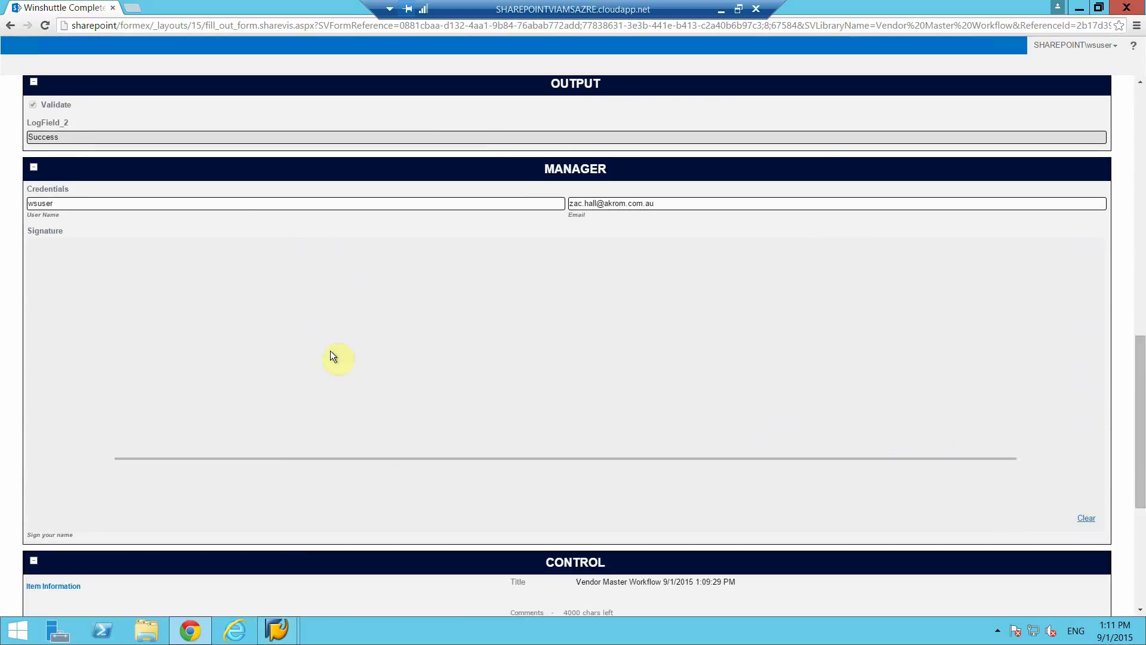
left_click_drag(259, 372, 620, 382)
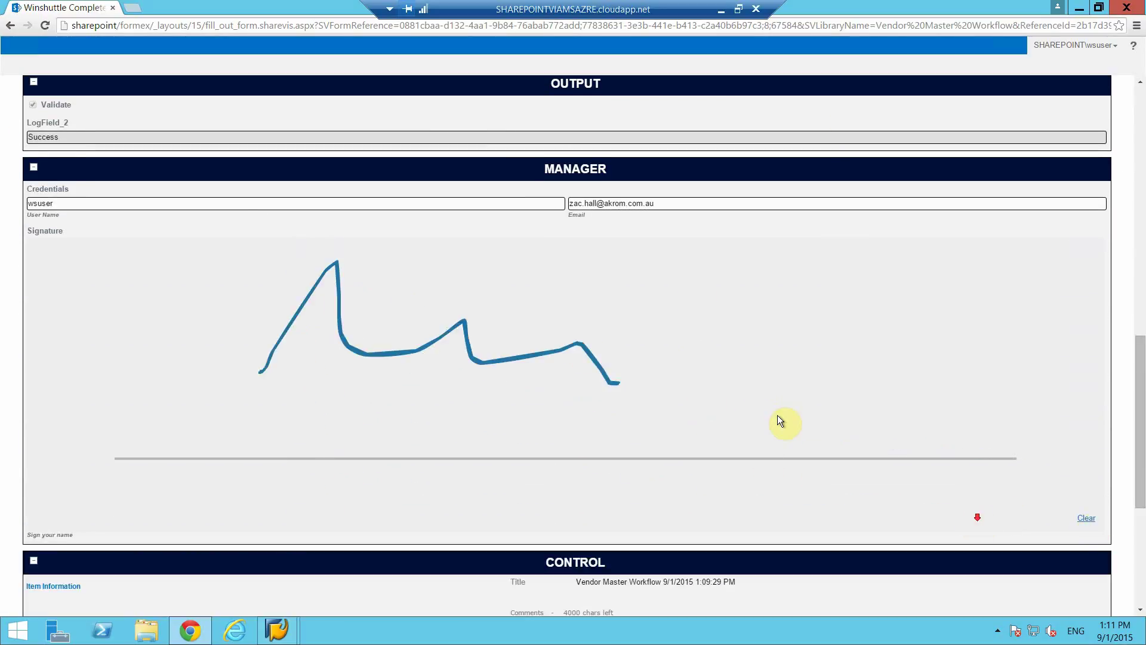
Step: Enter the comment APPROVED and approve the Purchasing Manager Approval task
scroll(776, 415, "down", 4)
left_click(599, 383)
type("APPROVED")
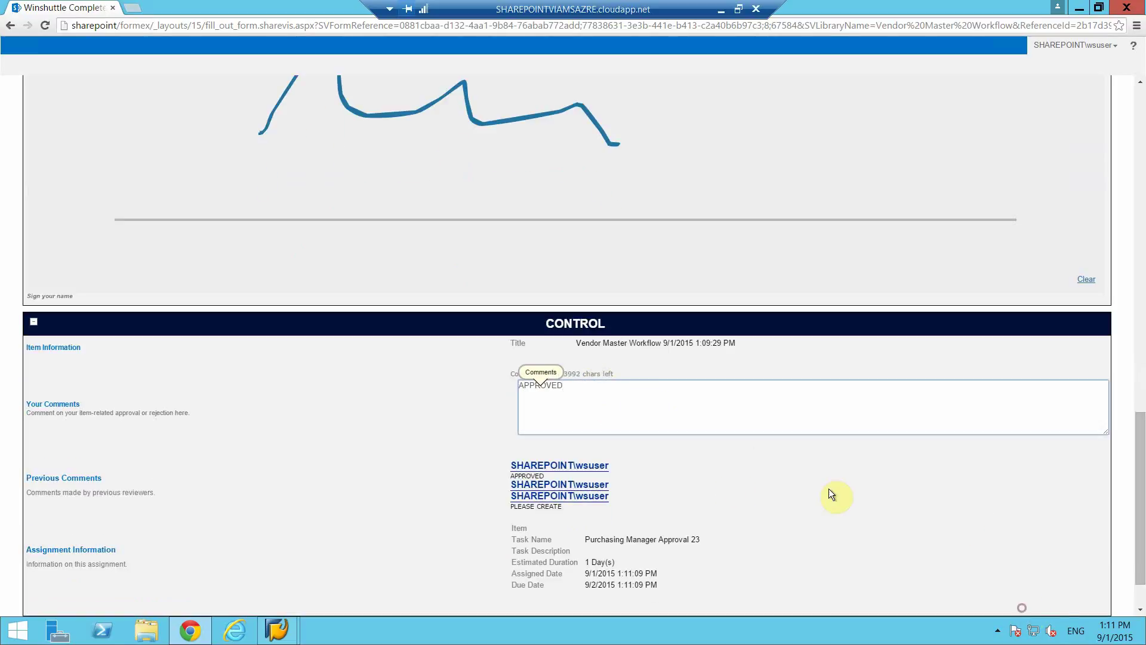
scroll(829, 488, "down", 1)
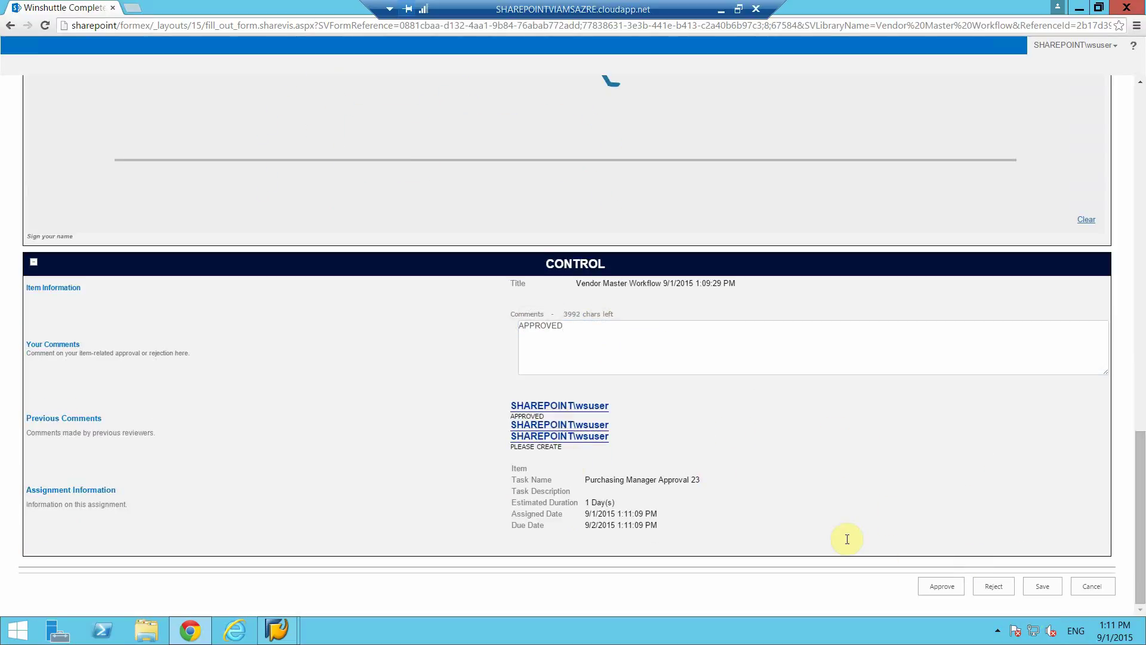
left_click(942, 586)
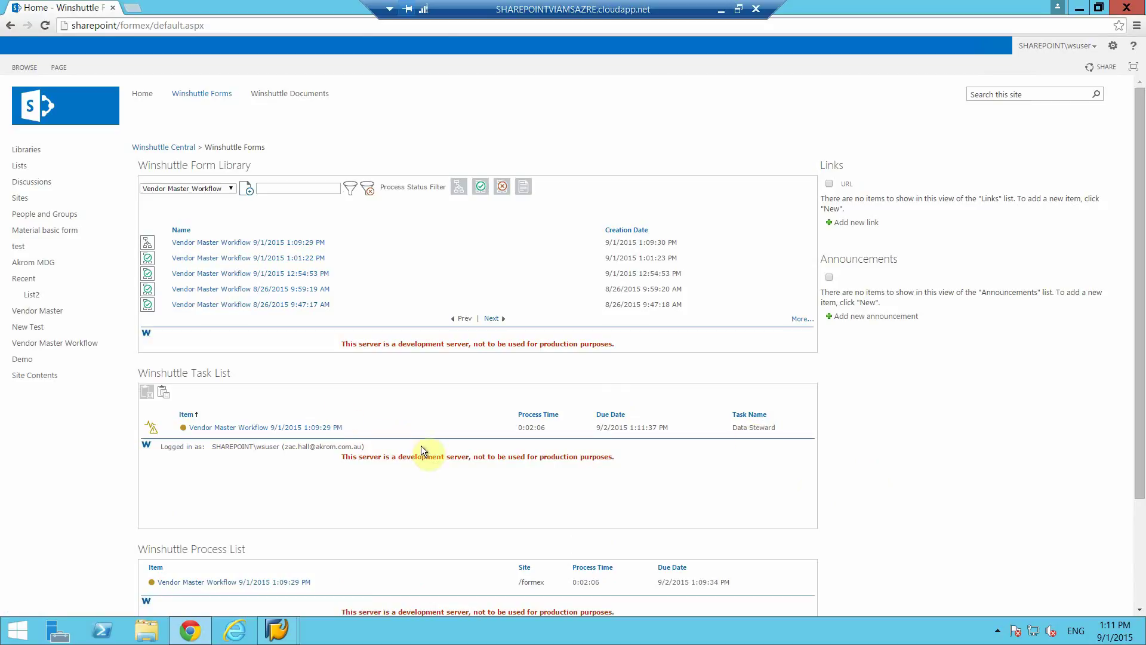
Step: Open the Data Steward task from the Winshuttle Task List and create the vendor in SAP from its form
left_click(324, 428)
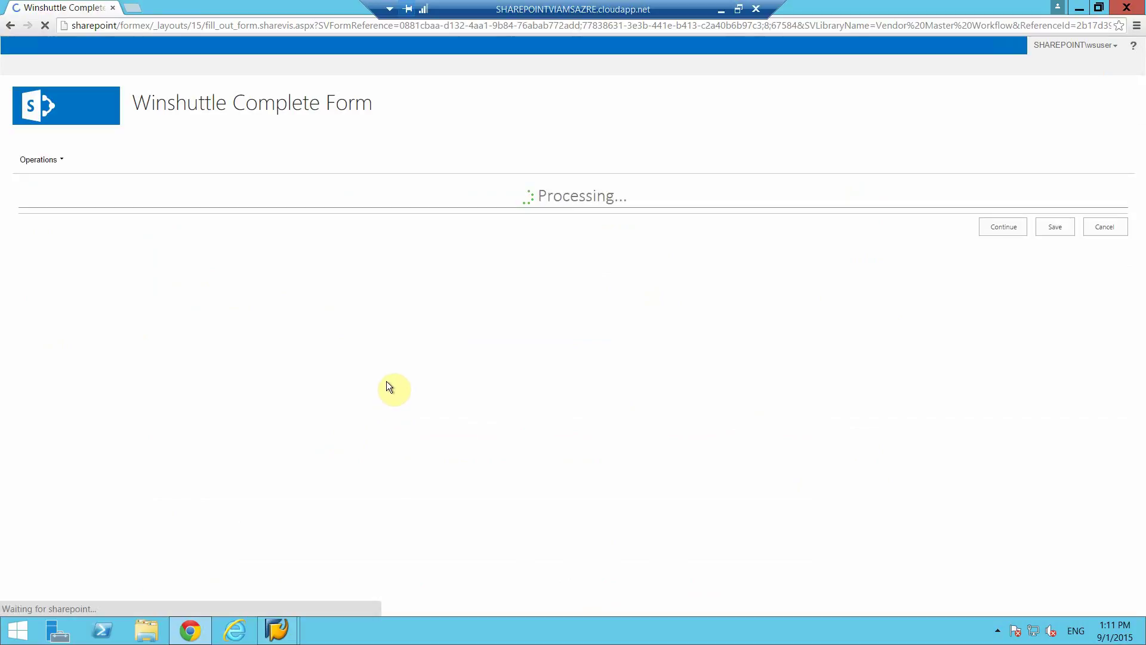
scroll(441, 391, "down", 5)
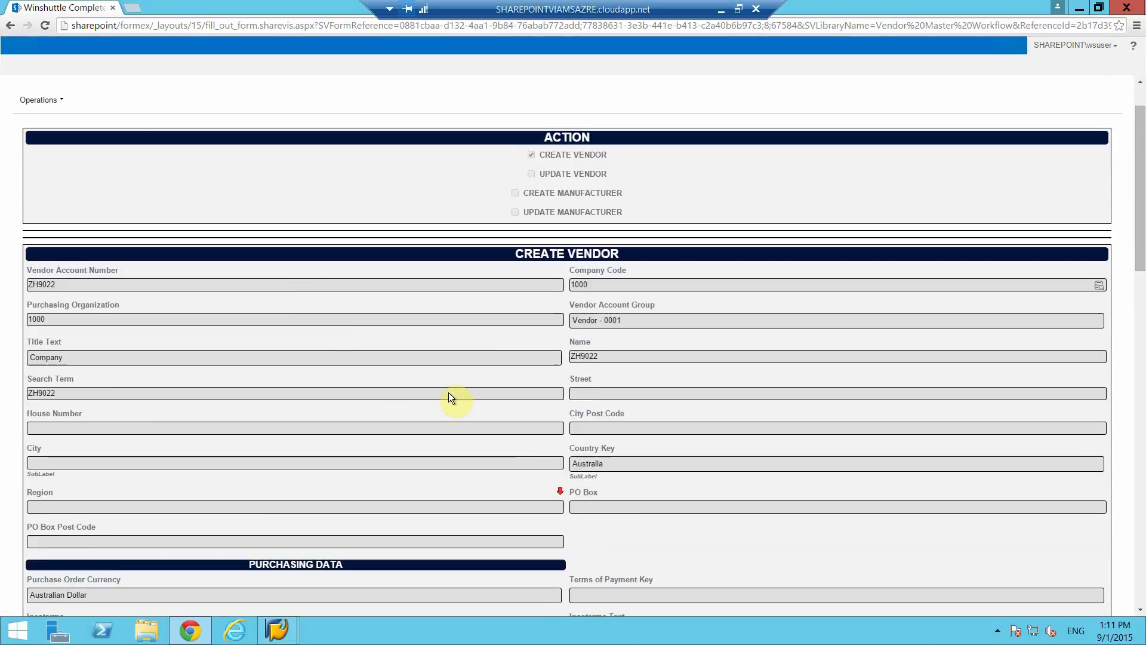
scroll(456, 388, "down", 6)
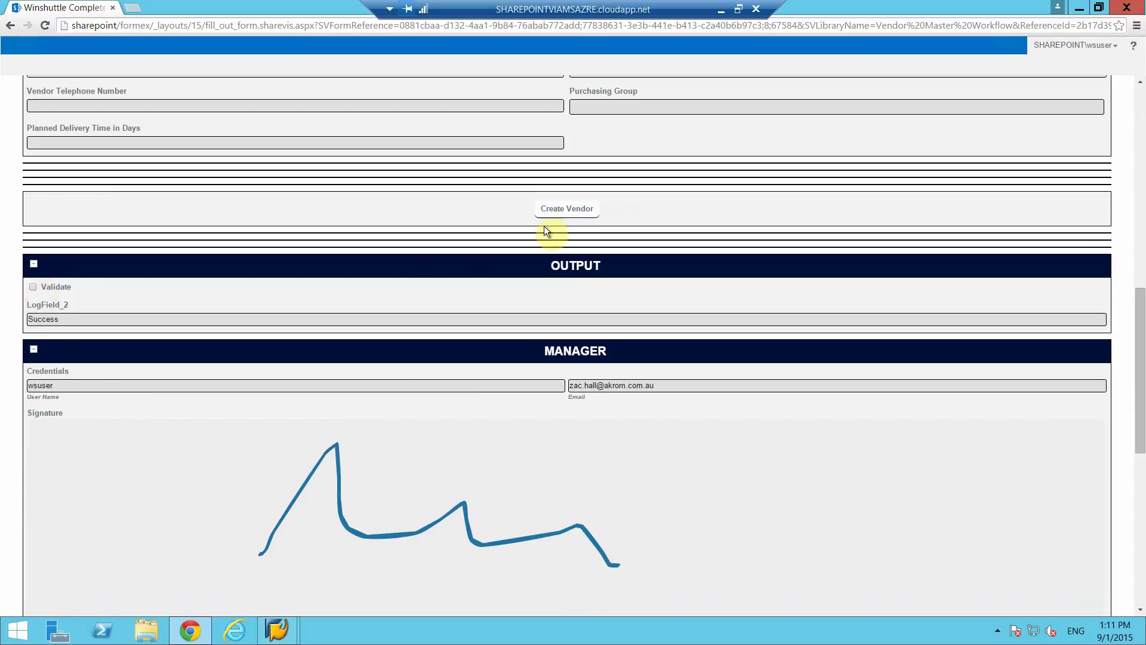
left_click(555, 211)
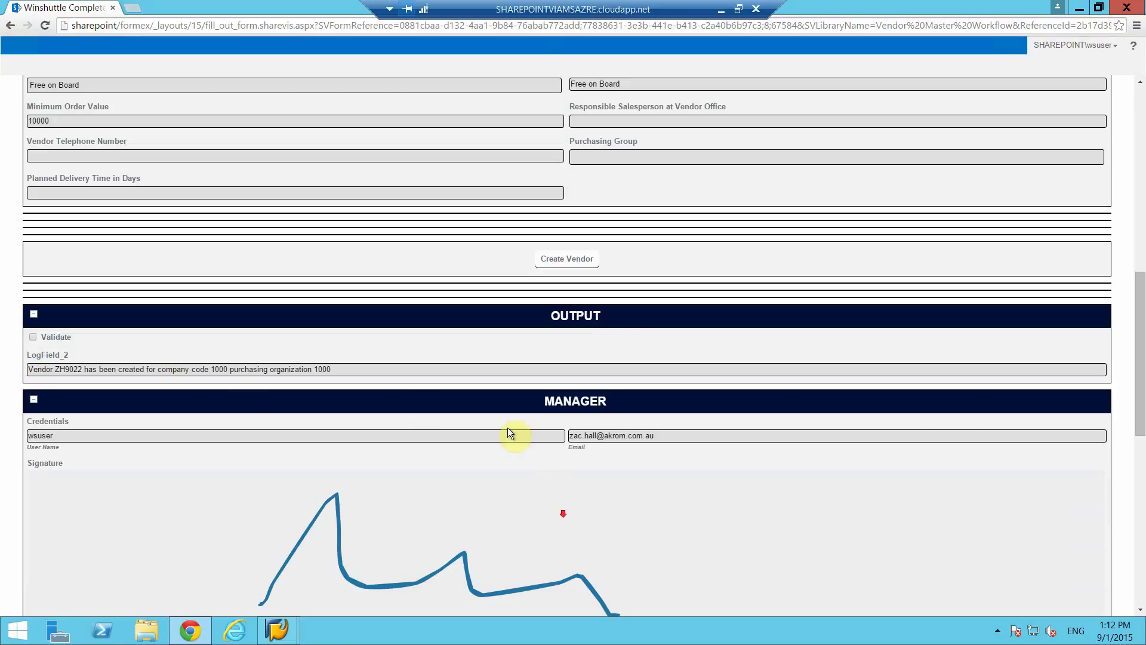
Step: Enter the comment DONE and continue the Data Steward task
scroll(757, 557, "down", 9)
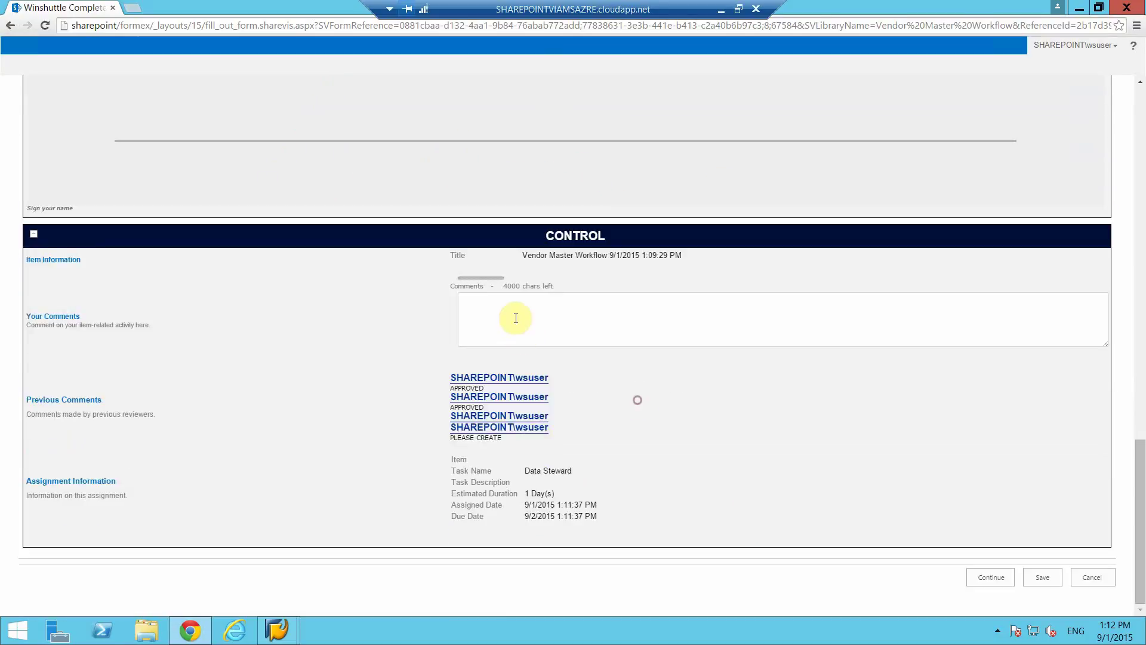
left_click(515, 318)
type("DONE")
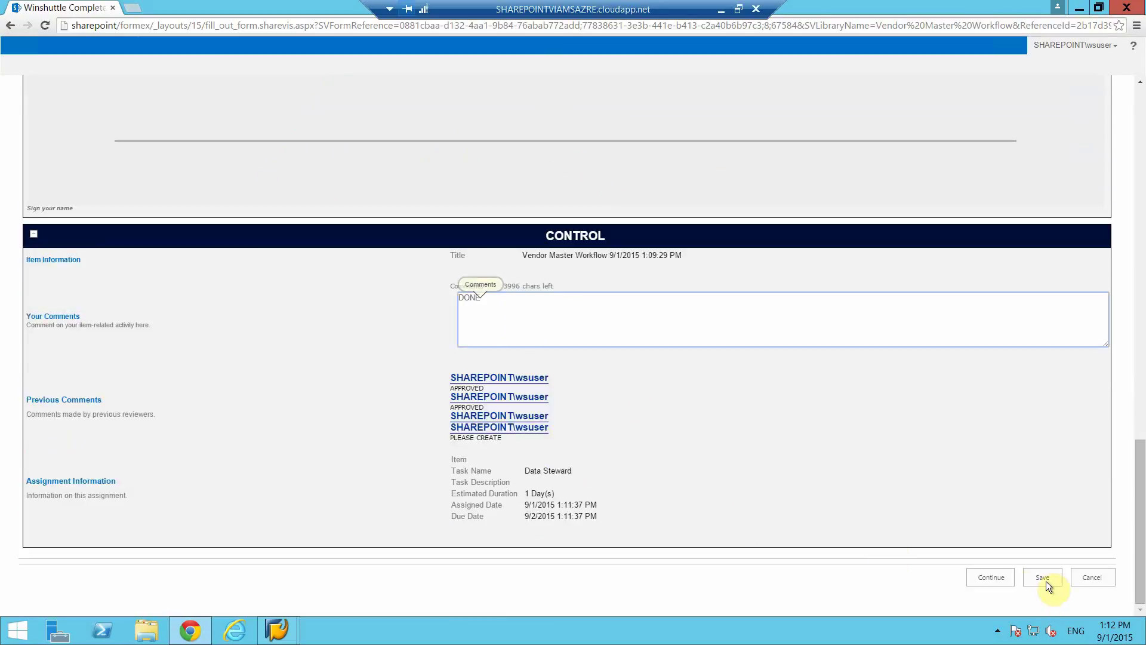
left_click(995, 577)
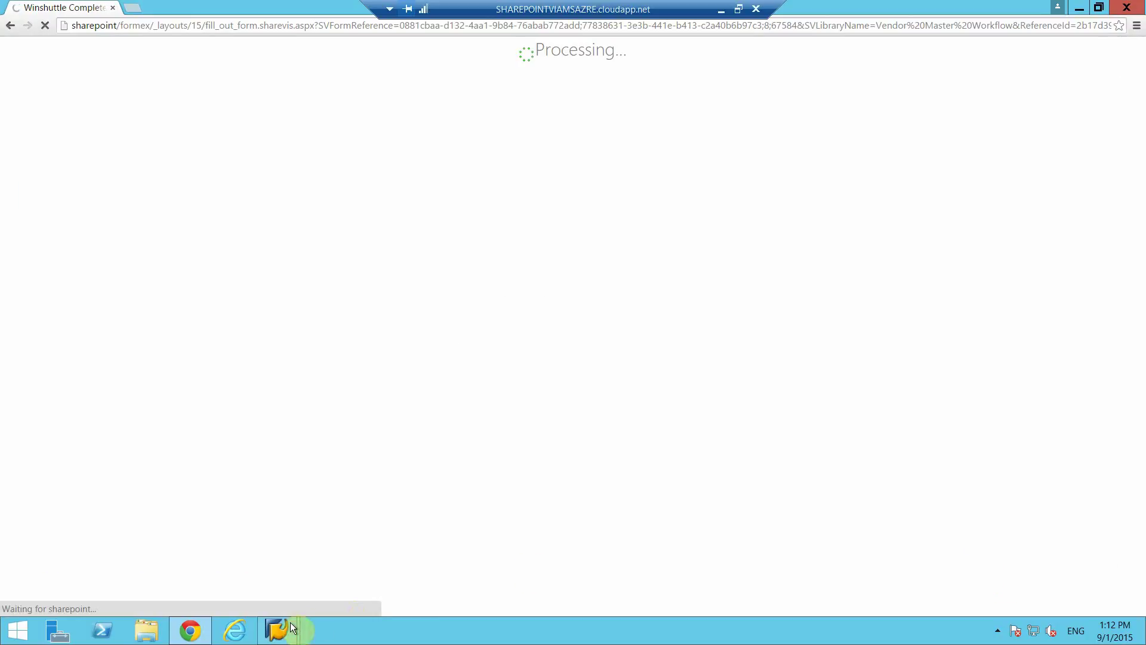
Step: Switch to SAP and display the new vendor with the Address and Purchasing data views selected
left_click(293, 627)
left_click(349, 561)
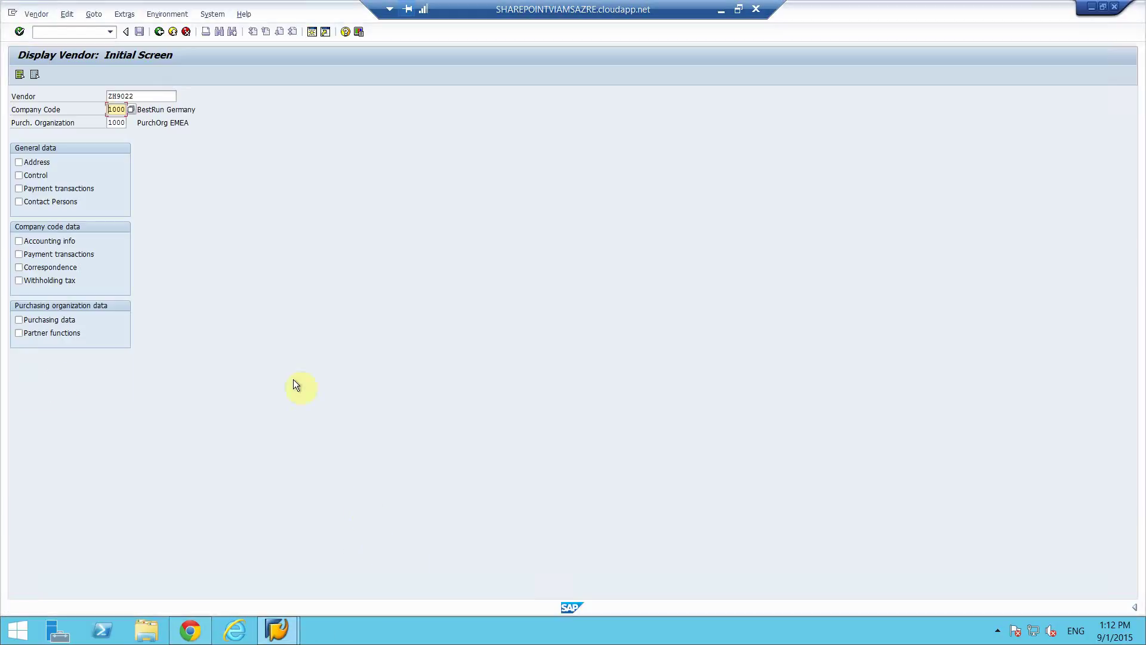
left_click(18, 161)
left_click(18, 320)
left_click(23, 33)
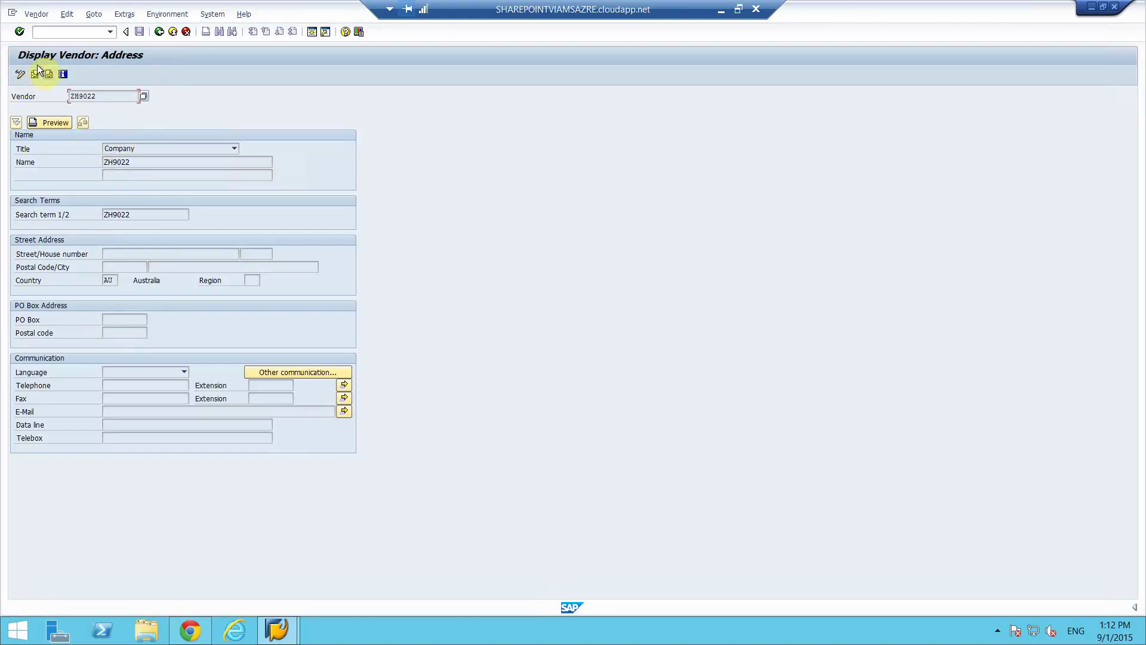
left_click(55, 94)
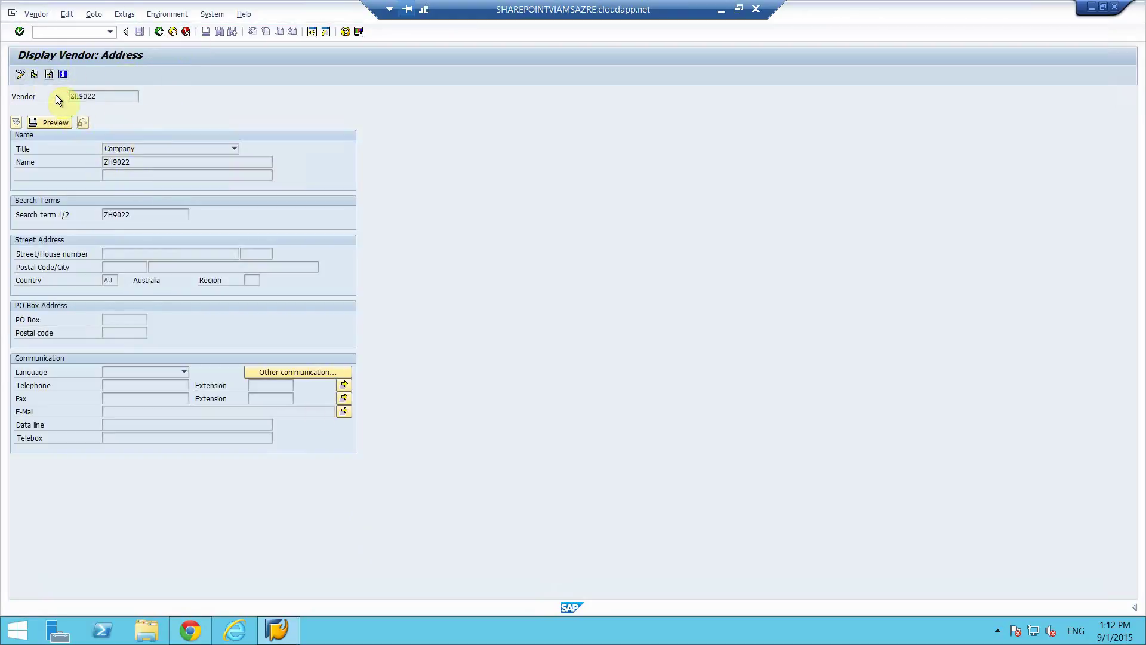